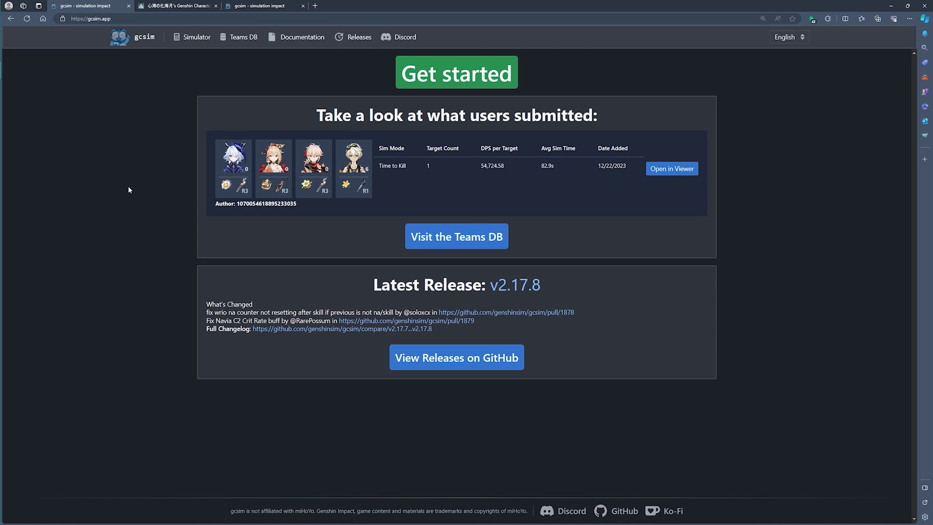
# - Open the gcsim Simulator from the home page's Get started button
pyautogui.click(452, 77)
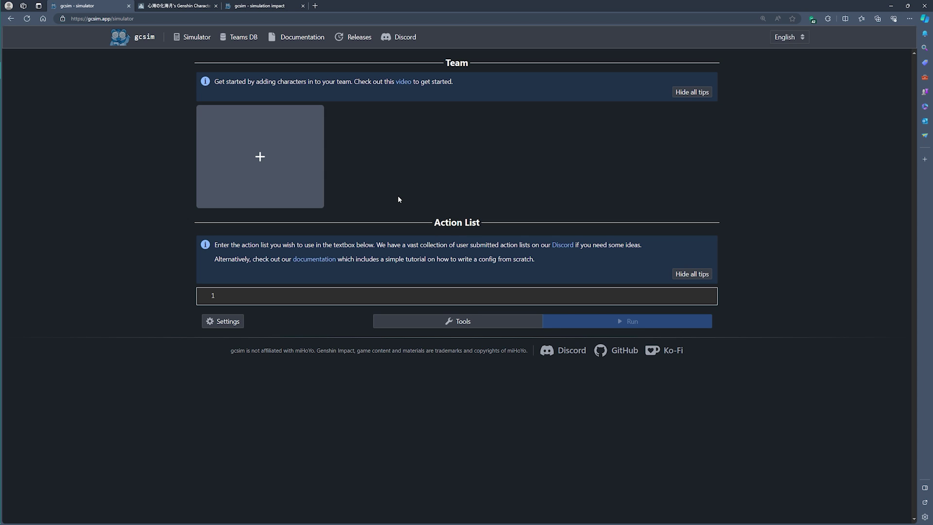
# - Add Nilou to the team via an 'ni' search, then remove her again
pyautogui.click(261, 170)
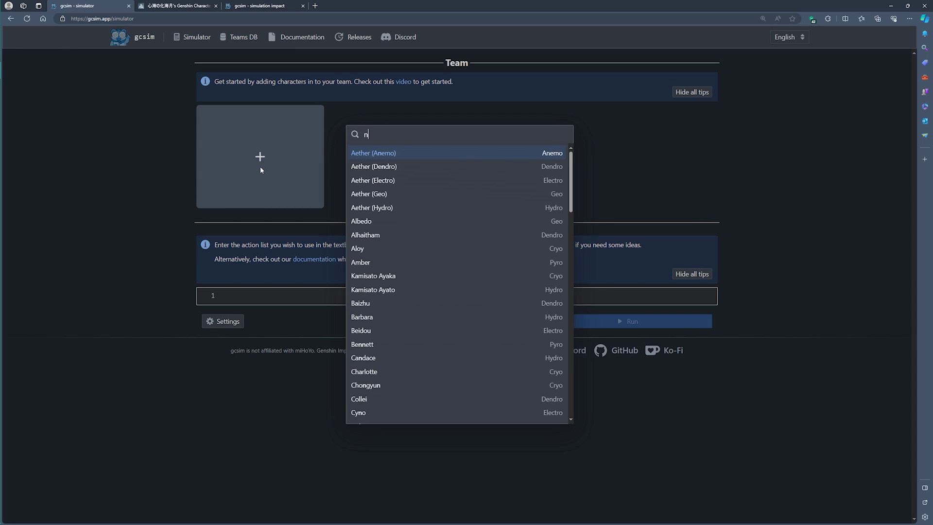
pyautogui.write('ni')
pyautogui.click(354, 154)
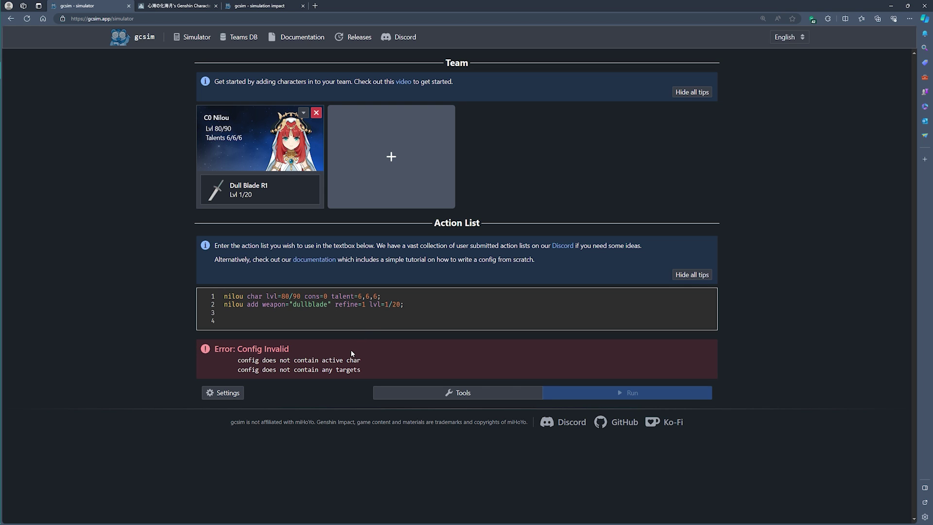
pyautogui.click(316, 113)
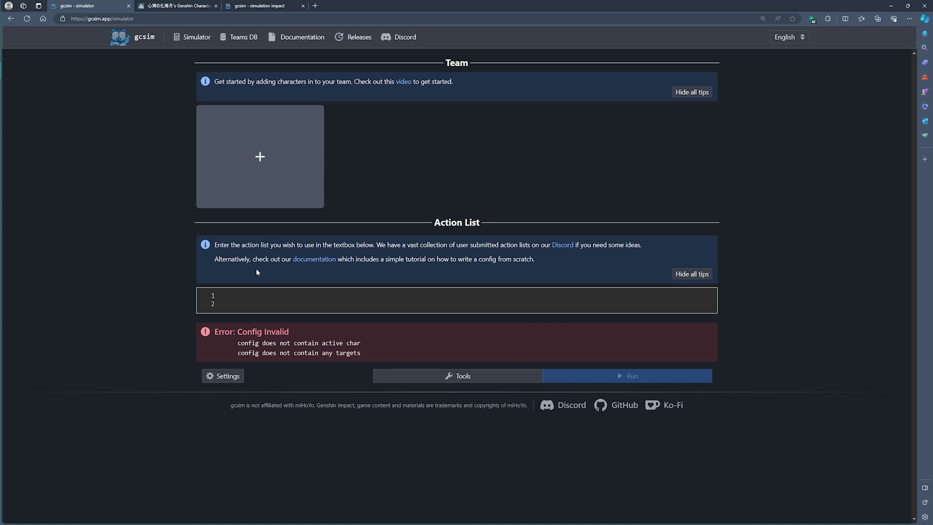
# - In Genshin Impact's Edit Profile, pick characters for the empty showcase row
pyautogui.moveTo(7, 206)
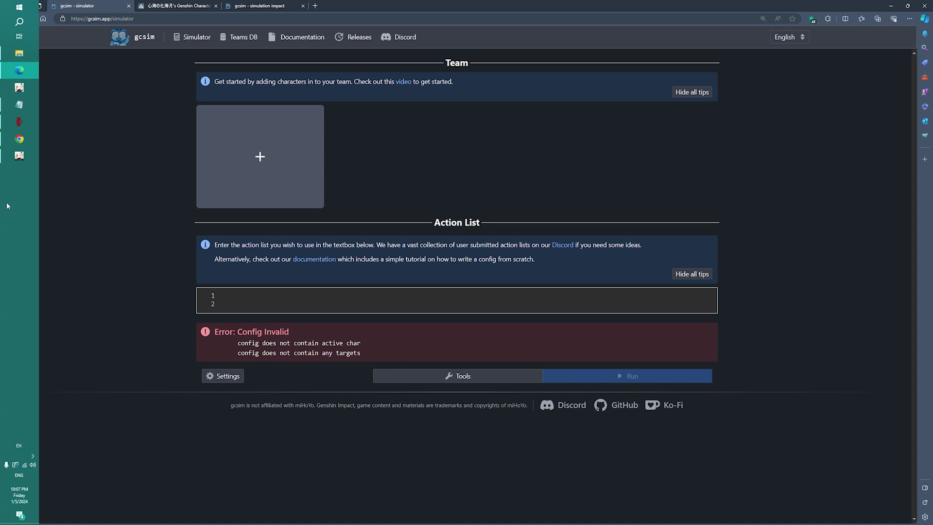
pyautogui.click(27, 159)
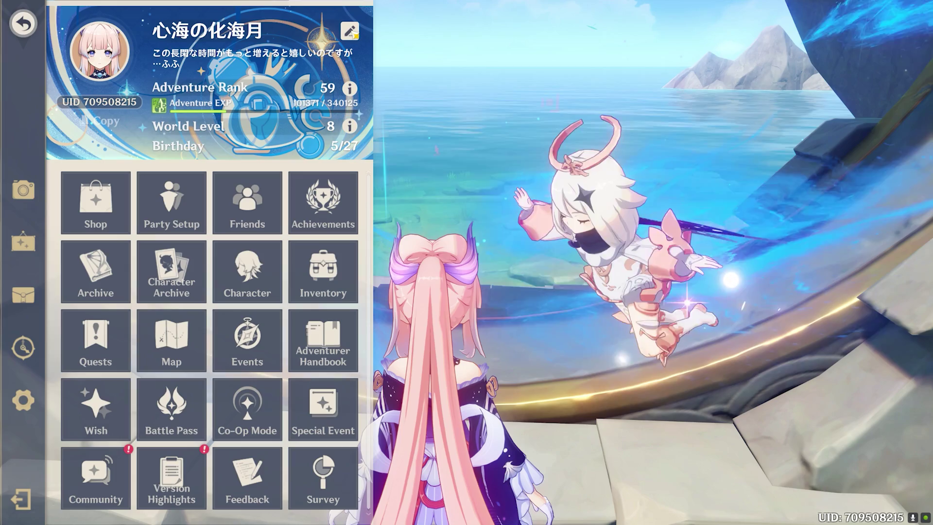
pyautogui.click(353, 33)
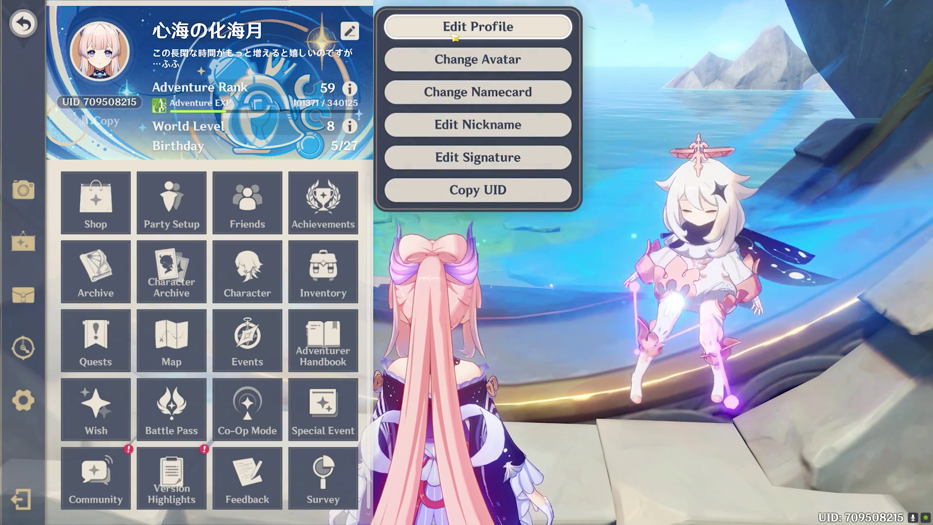
pyautogui.click(456, 29)
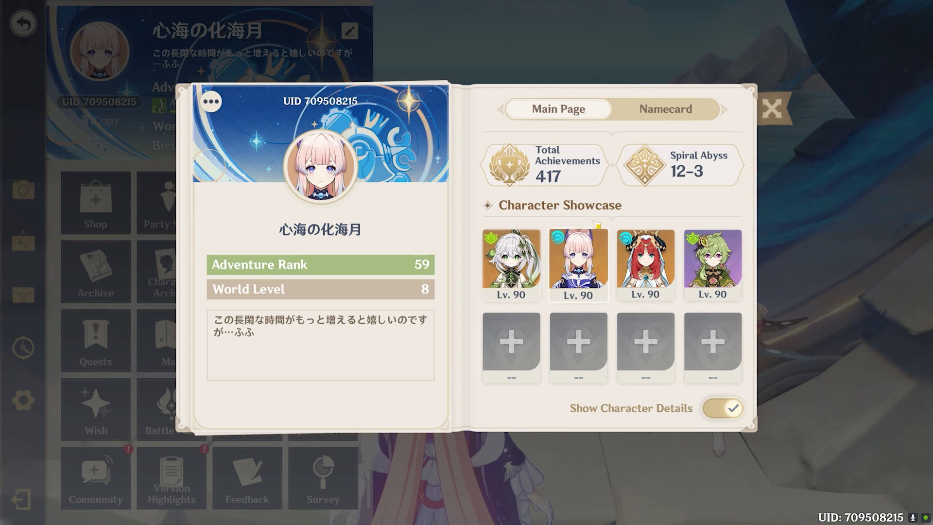
pyautogui.click(503, 353)
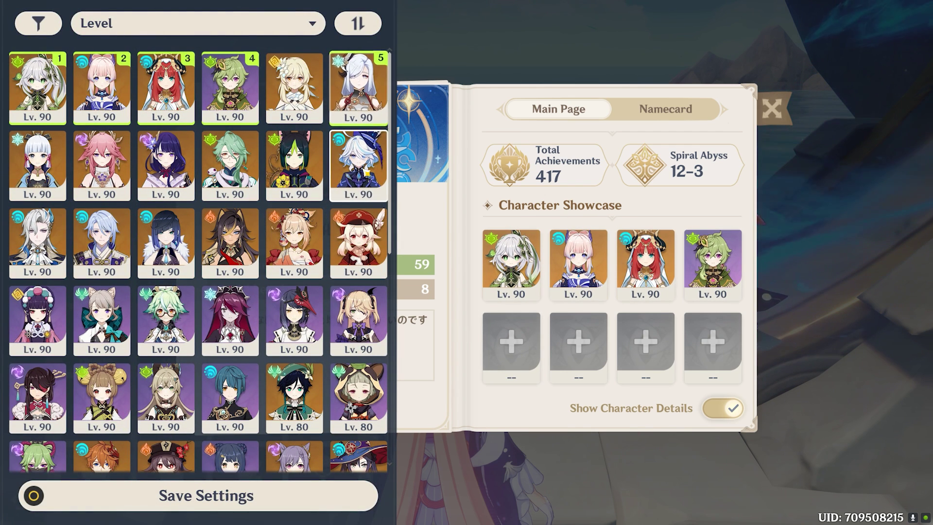
pyautogui.click(358, 165)
pyautogui.click(230, 166)
pyautogui.click(102, 165)
# - Save the showcase selection, close the profile card, and copy the account's UID
pyautogui.click(199, 495)
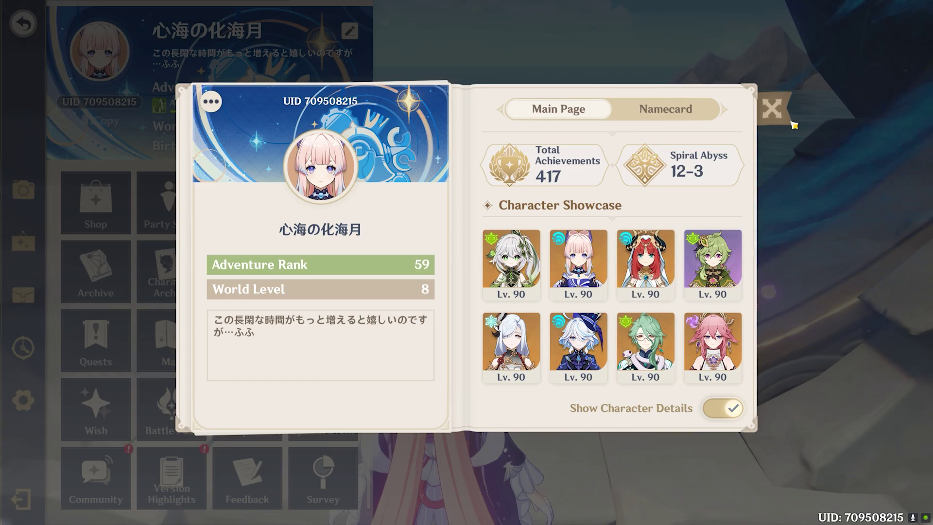
pyautogui.click(774, 108)
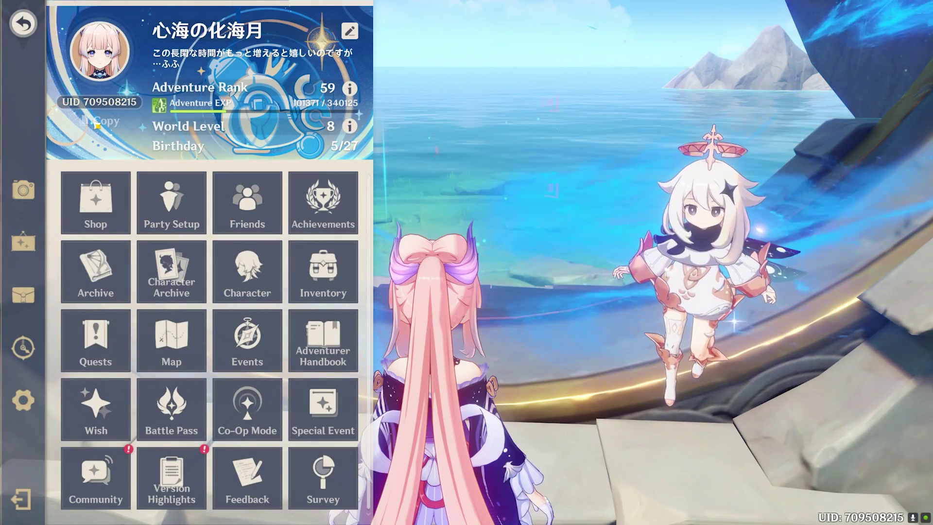
pyautogui.click(98, 125)
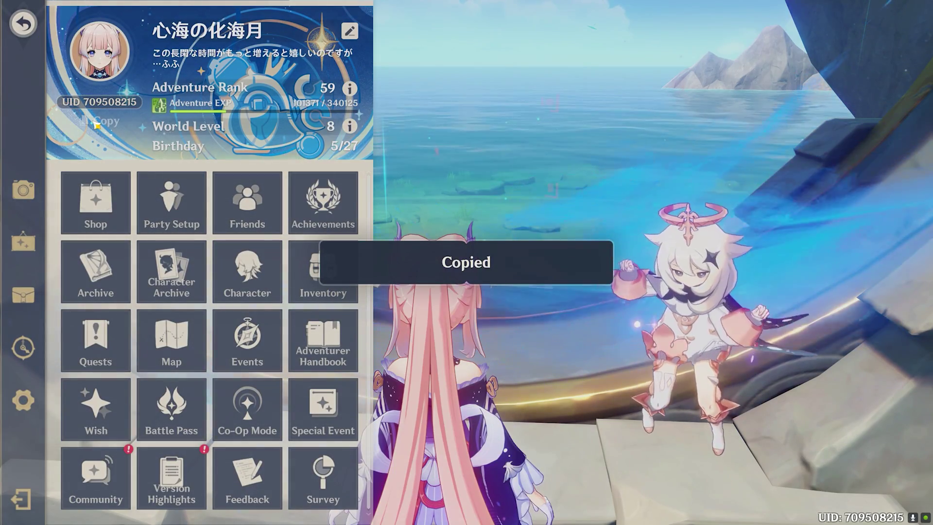
# - Back in gcsim, paste the UID into Tools > Import from Enka and fetch
pyautogui.hotkey('alt', 'Tab')
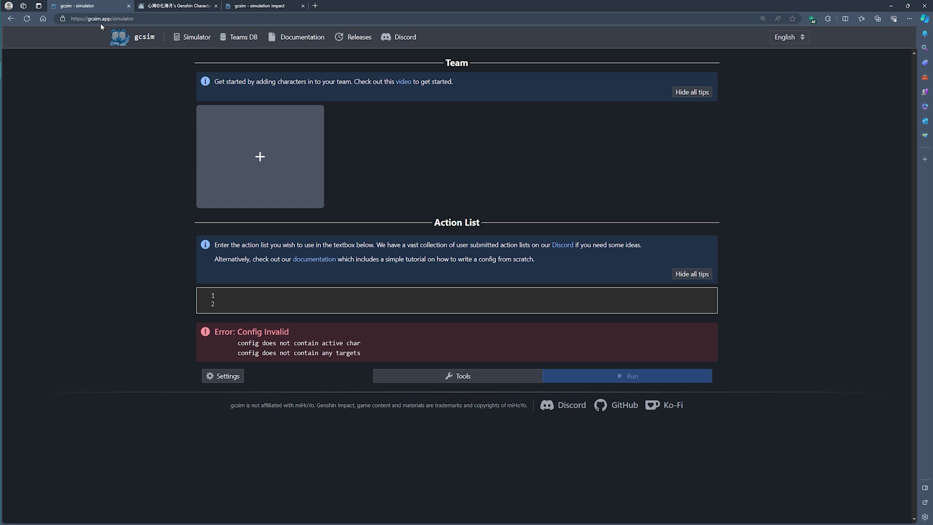
pyautogui.click(467, 382)
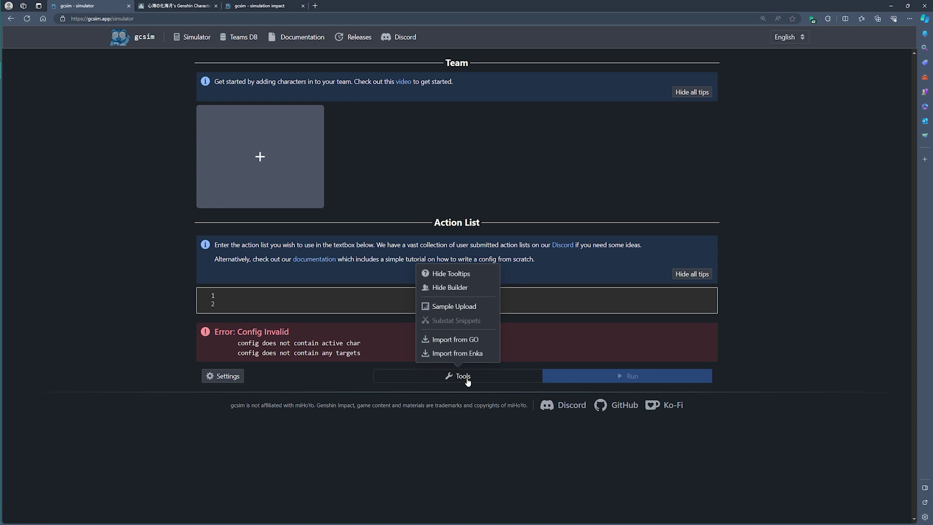
pyautogui.click(456, 353)
pyautogui.rightClick(123, 282)
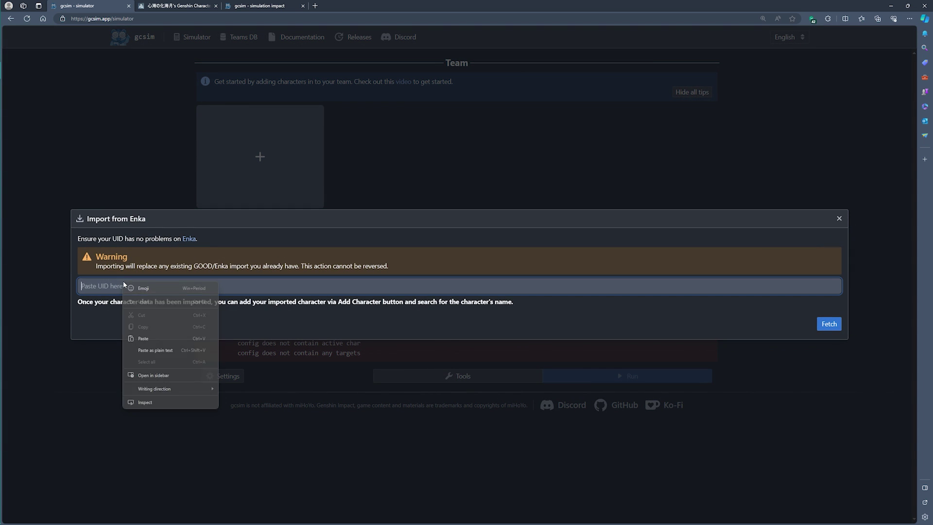
pyautogui.click(149, 339)
pyautogui.click(829, 324)
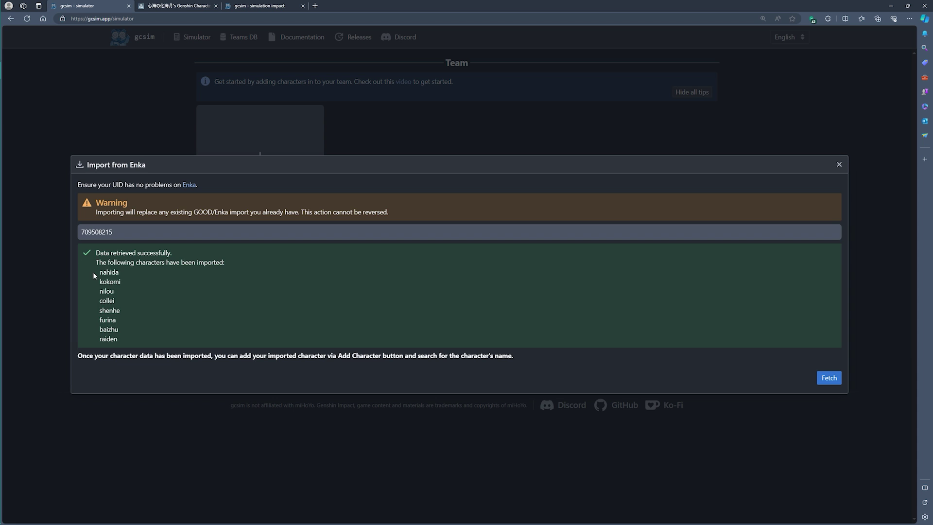
# - Review the imported characters, including Nahida, Kokomi, Nilou and Raiden, then close the window
pyautogui.moveTo(93, 272); pyautogui.dragTo(124, 338)
pyautogui.click(355, 319)
pyautogui.moveTo(10, 185)
pyautogui.click(19, 161)
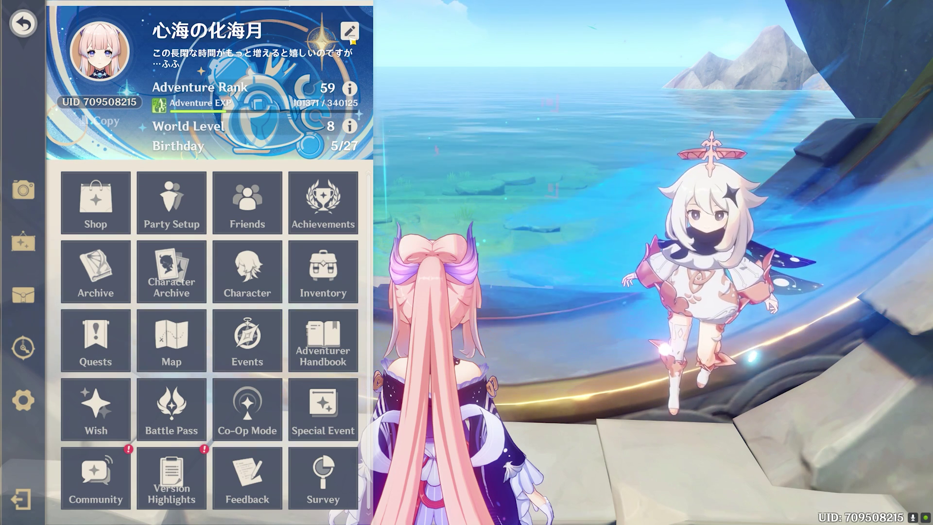
pyautogui.hotkey('alt', 'Tab')
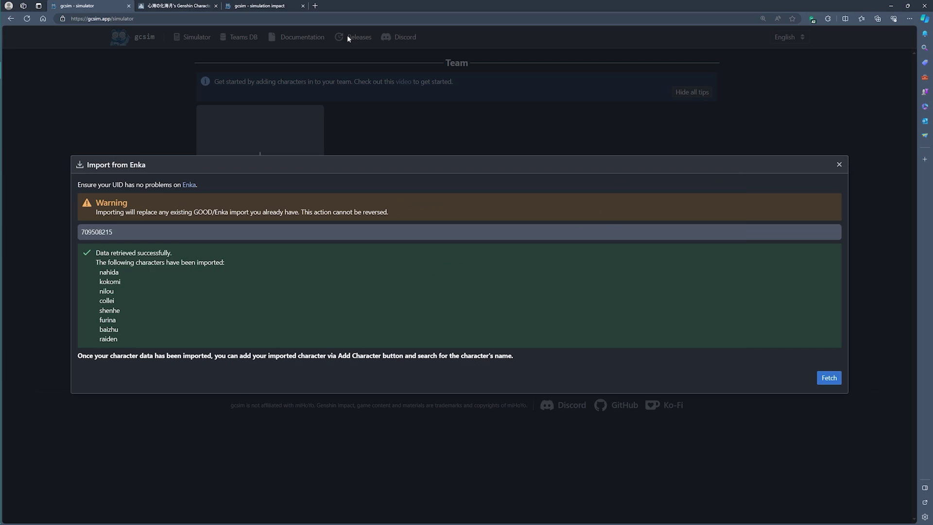
pyautogui.click(839, 165)
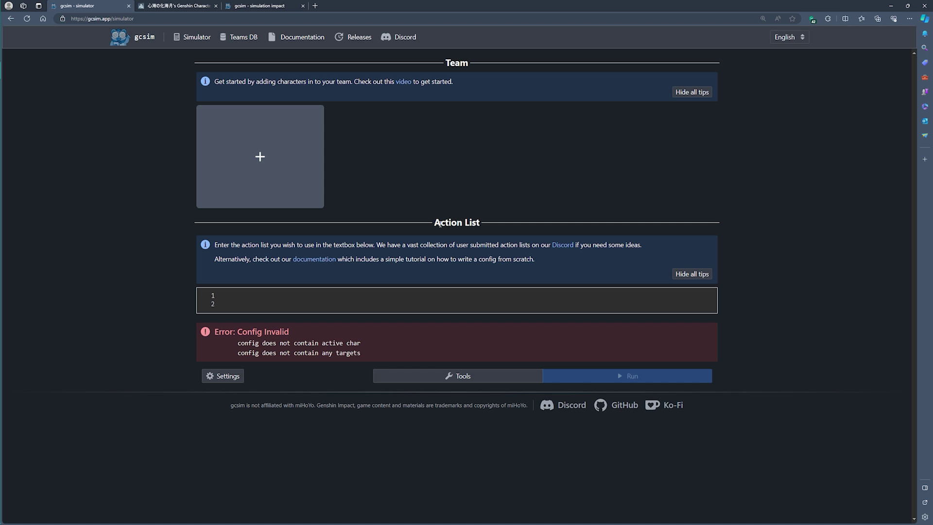
# - Add the '(Imported on 1/5/2024)' Nilou, Sangonomiya Kokomi, Nahida and Collei to the team
pyautogui.click(296, 151)
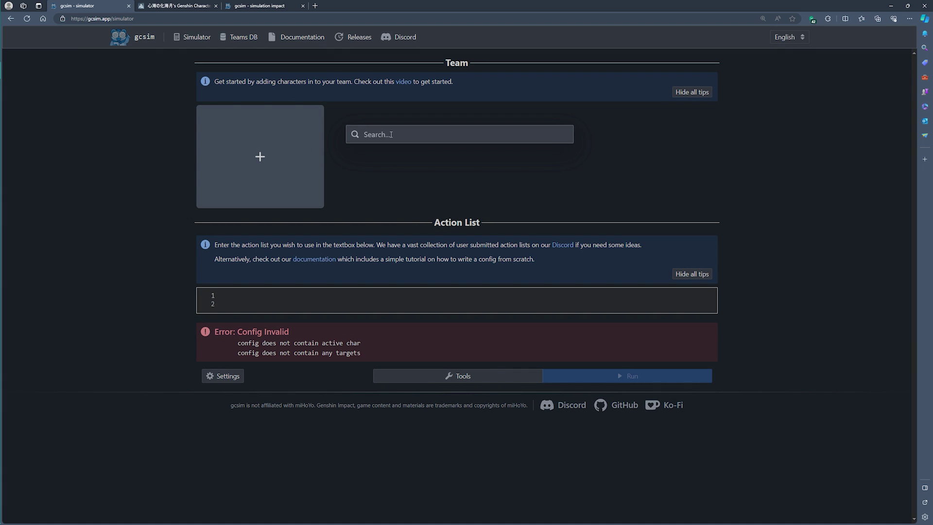
pyautogui.write('ni')
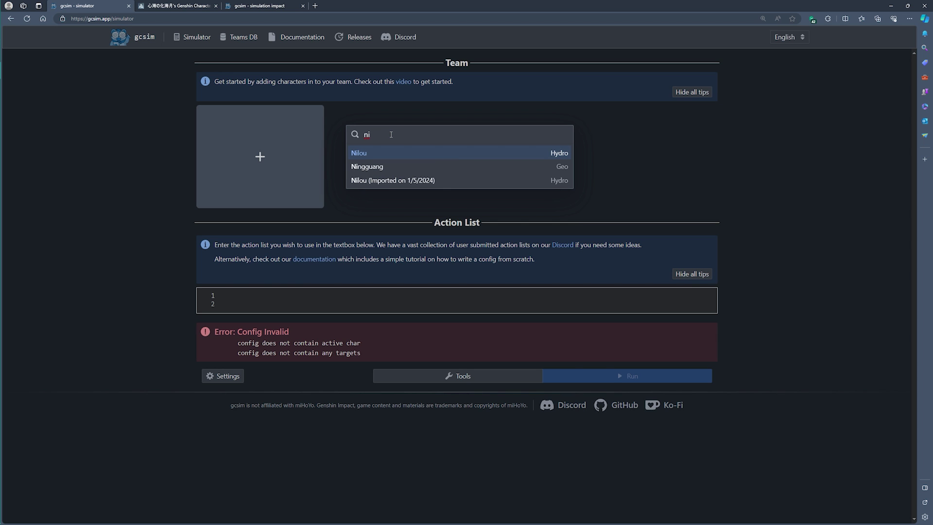
pyautogui.click(369, 180)
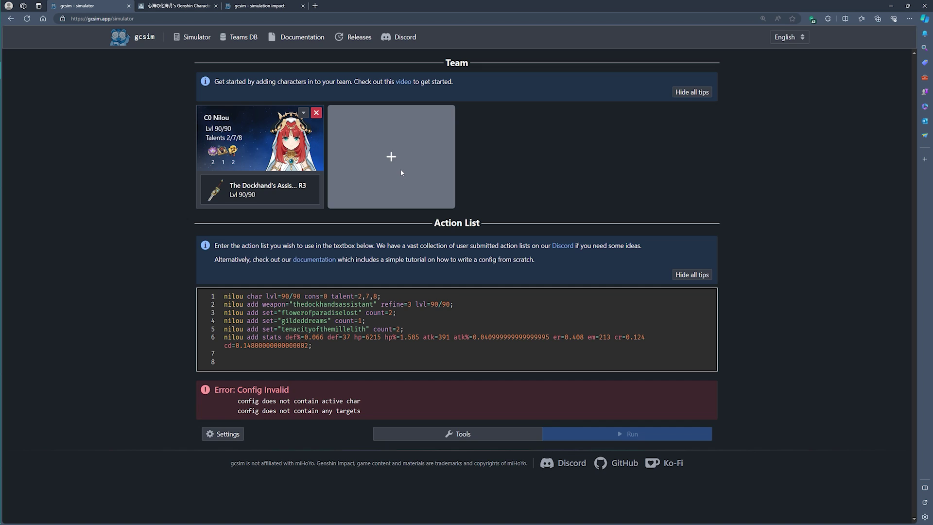
pyautogui.click(401, 171)
pyautogui.write('kokomi')
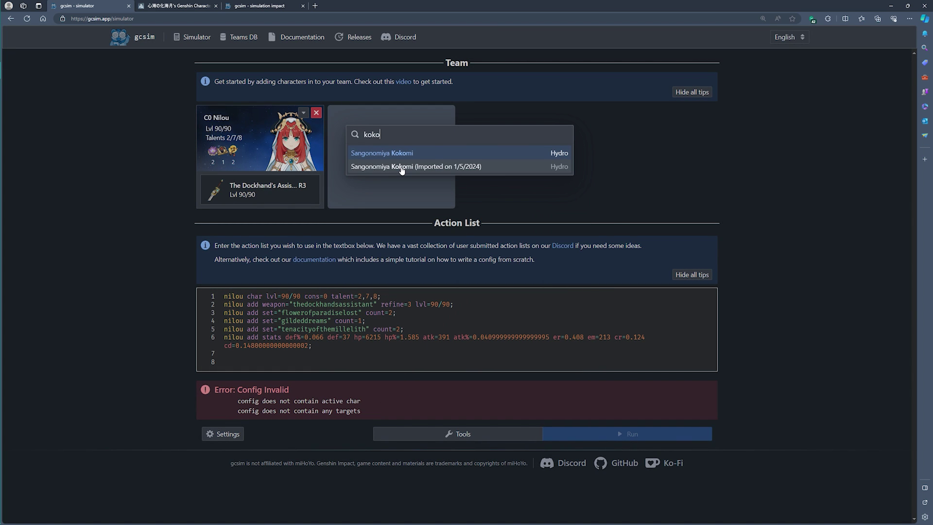
pyautogui.click(402, 167)
pyautogui.click(484, 149)
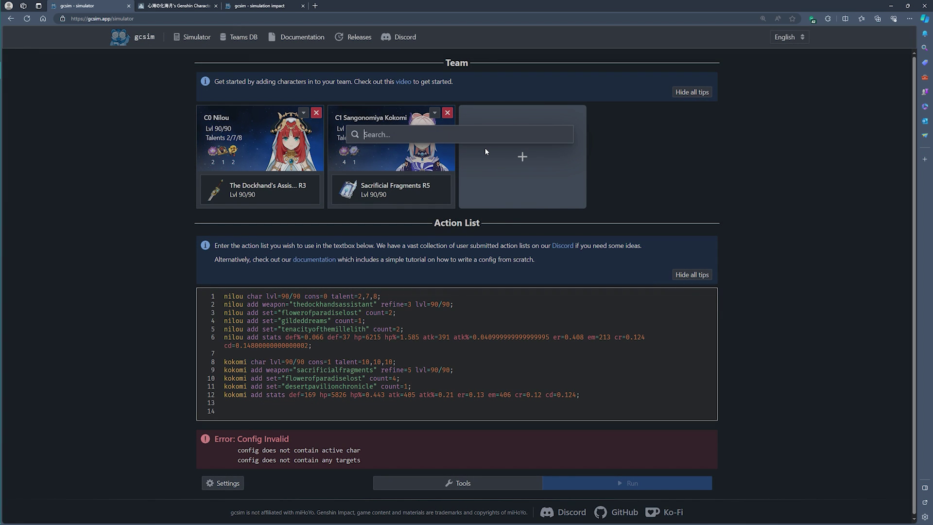
pyautogui.write('nah')
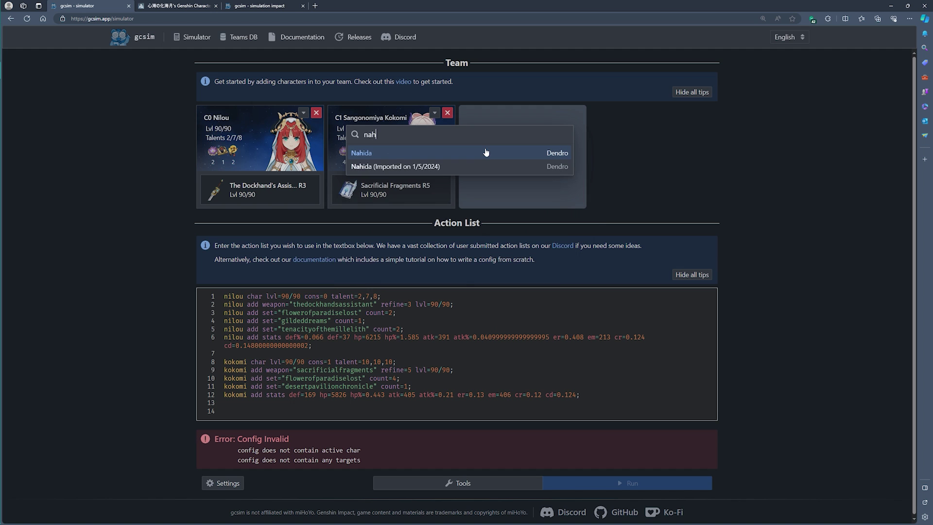
pyautogui.click(486, 166)
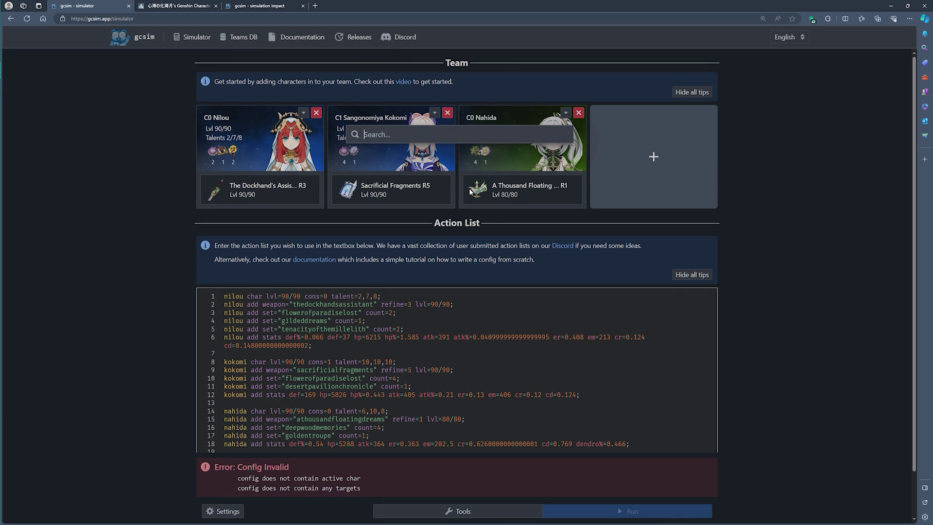
pyautogui.write('col')
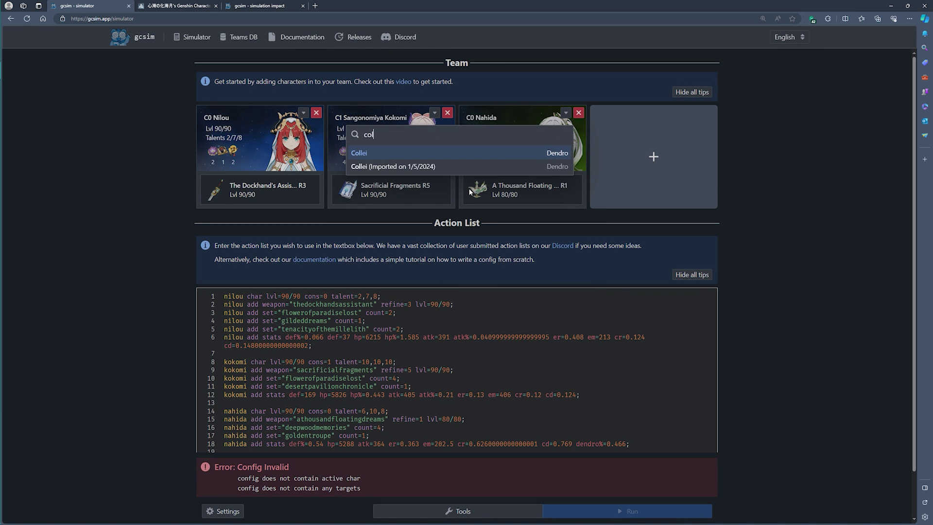
pyautogui.click(371, 167)
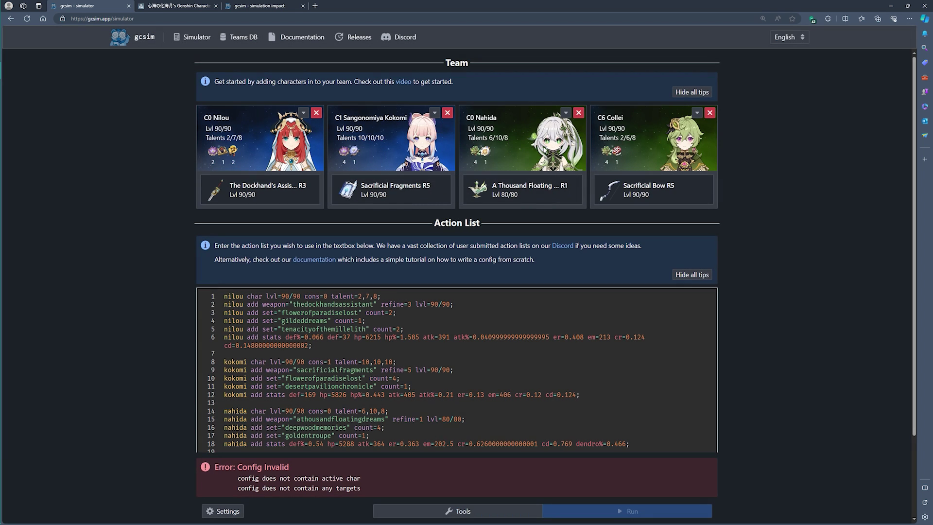
# - Set energy recharge to er=1 for Nilou (was 0.408), Kokomi (was 0.13) and Nahida
pyautogui.scroll(-2, 485, 302)
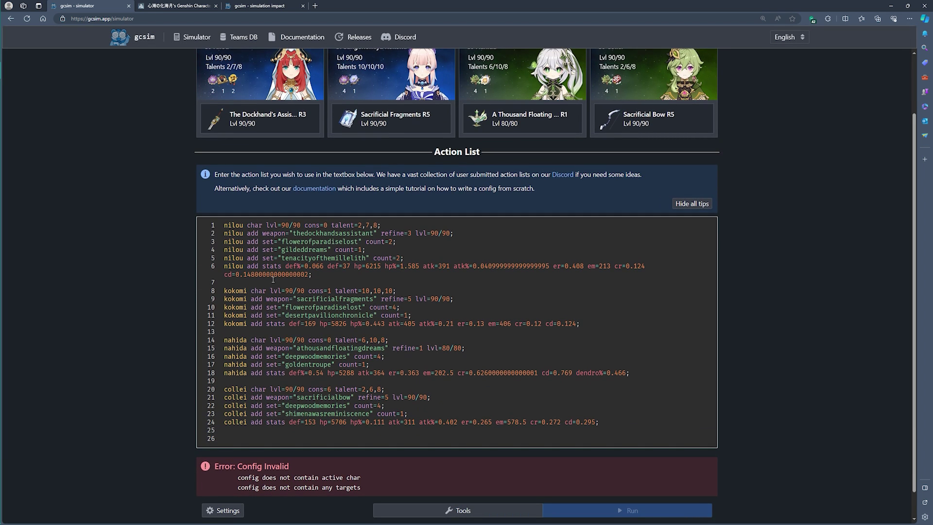
pyautogui.moveTo(225, 225); pyautogui.dragTo(627, 427)
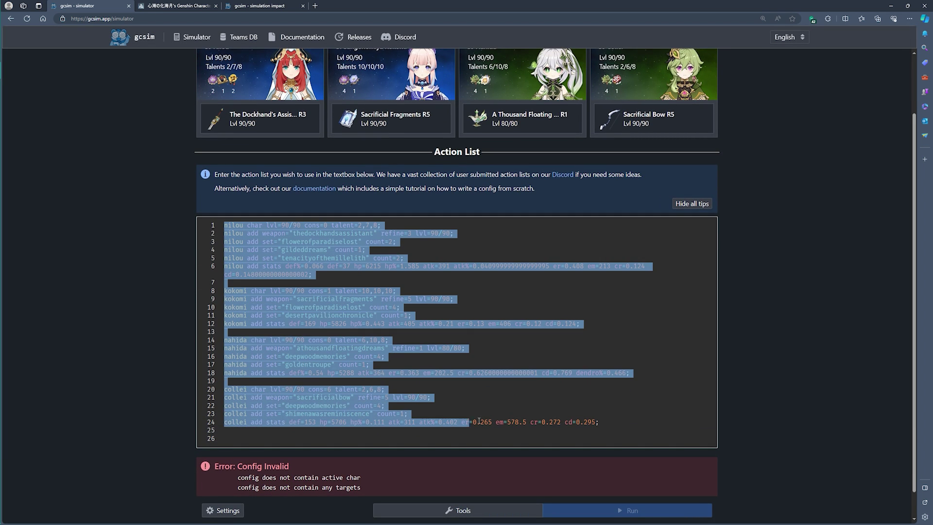
pyautogui.click(509, 311)
pyautogui.click(572, 267)
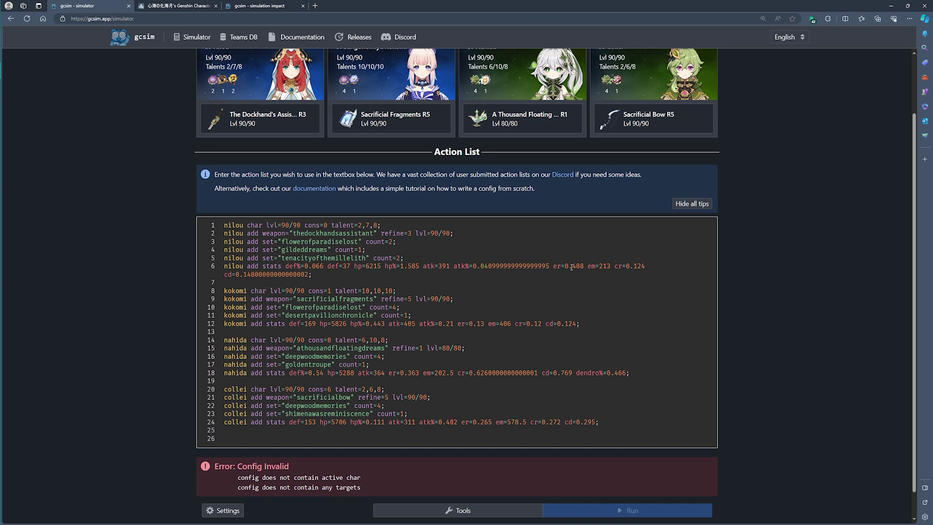
pyautogui.moveTo(565, 266); pyautogui.dragTo(583, 267)
pyautogui.write('1')
pyautogui.click(529, 346)
pyautogui.moveTo(469, 324); pyautogui.dragTo(485, 325)
pyautogui.write('1')
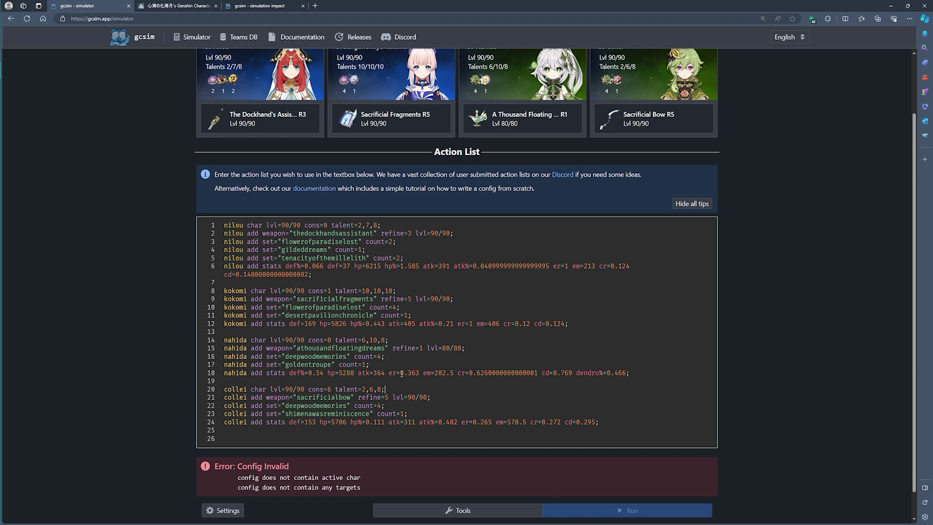
pyautogui.moveTo(400, 373)
pyautogui.mouseDown()
pyautogui.moveTo(419, 372)
pyautogui.moveTo(411, 370)
pyautogui.mouseUp()
pyautogui.write('1')
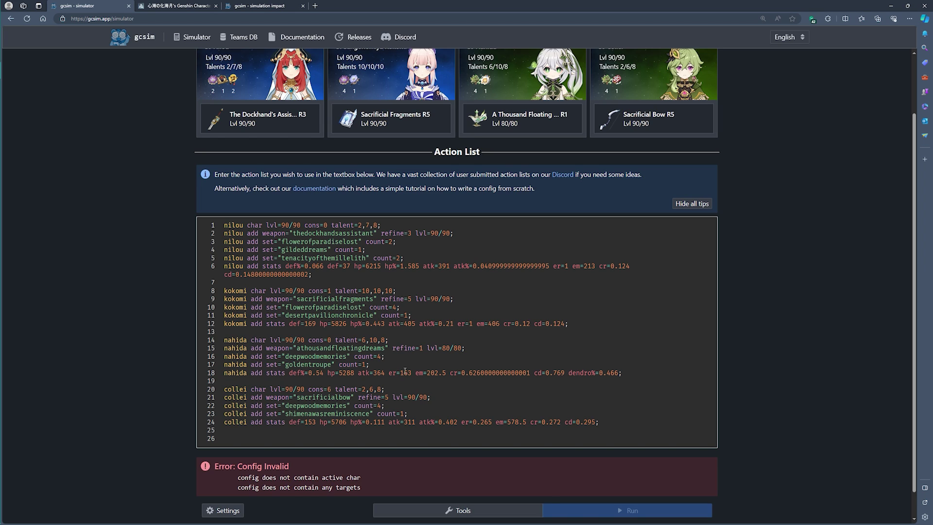
pyautogui.press('Delete')
pyautogui.press('Delete')
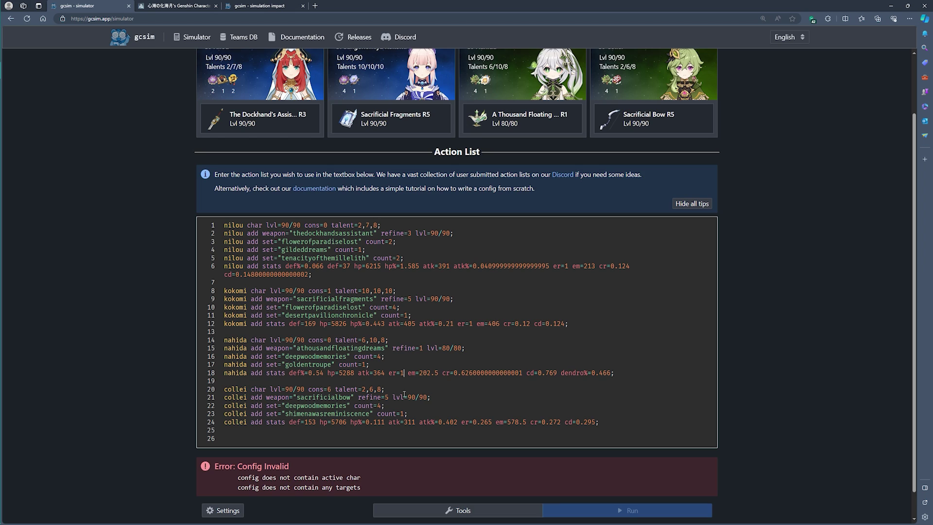
# - Make Nahida cons=2 and change Collei's er from 0.265 to 1
pyautogui.doubleClick(330, 341)
pyautogui.write('2')
pyautogui.moveTo(473, 423); pyautogui.dragTo(492, 421)
pyautogui.write('1')
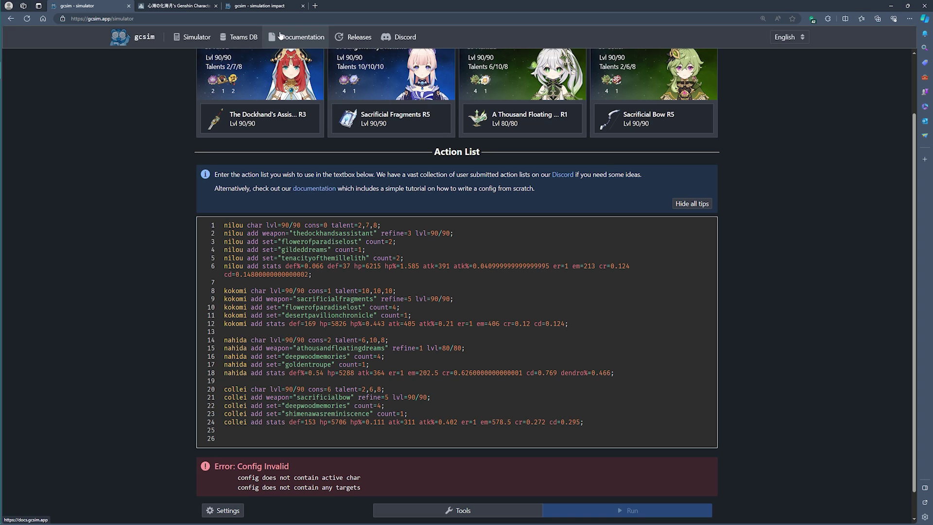
# - Copy the prepared options, targets and rotation text from Notepad
pyautogui.moveTo(1, 187)
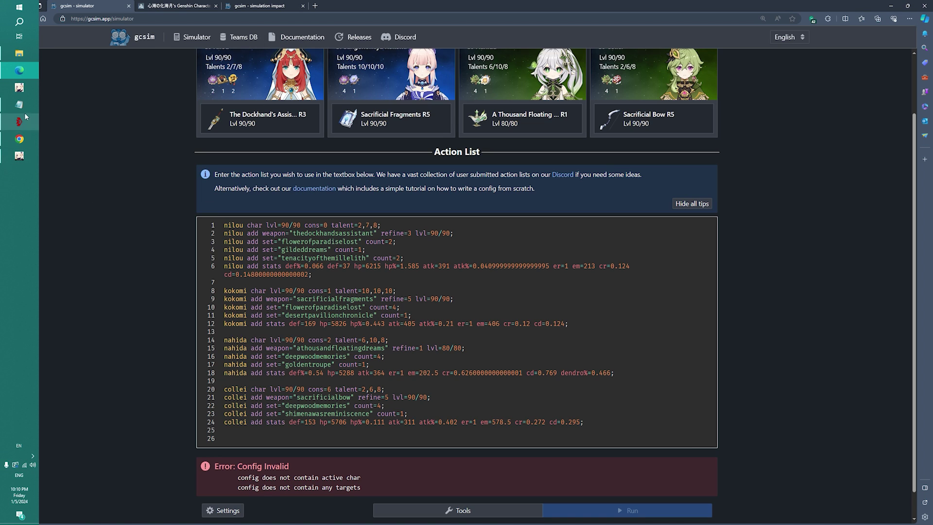
pyautogui.click(22, 108)
pyautogui.click(297, 375)
pyautogui.moveTo(297, 374); pyautogui.dragTo(266, 261)
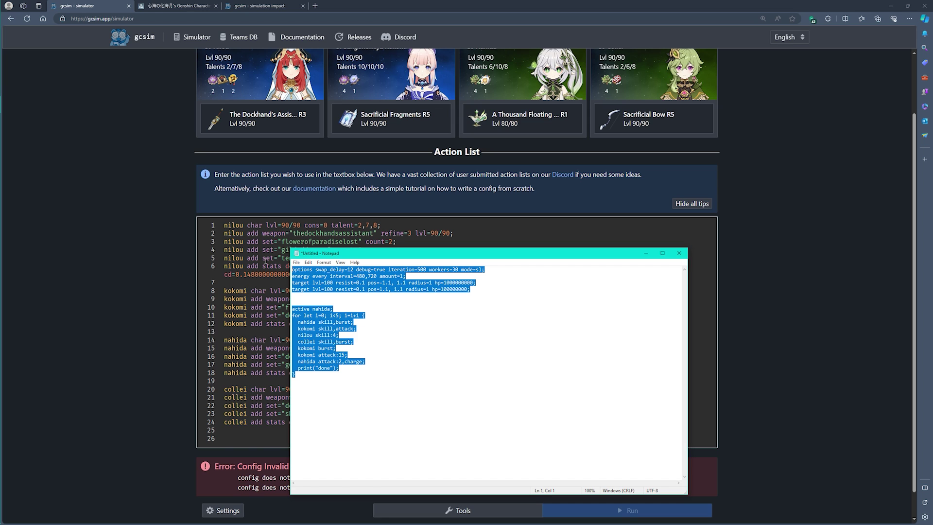
pyautogui.rightClick(319, 287)
pyautogui.click(336, 311)
# - Paste that text into the Action List at line 26, then bring up gcdatabase
pyautogui.click(231, 444)
pyautogui.rightClick(231, 443)
pyautogui.click(253, 370)
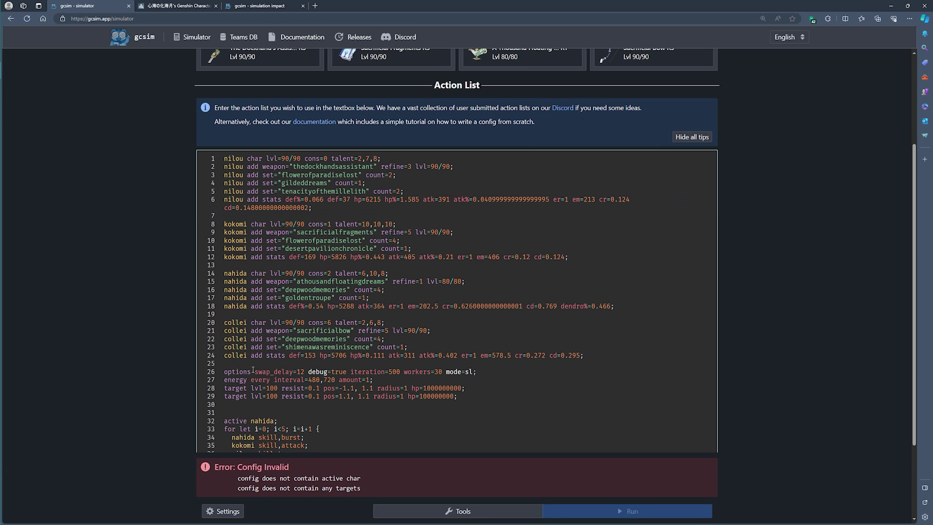
pyautogui.scroll(3, 459, 185)
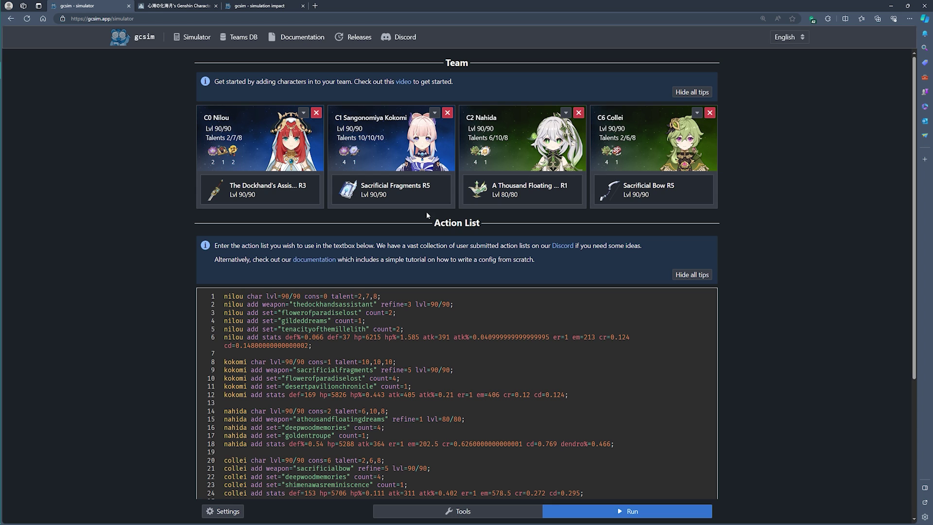
pyautogui.click(262, 6)
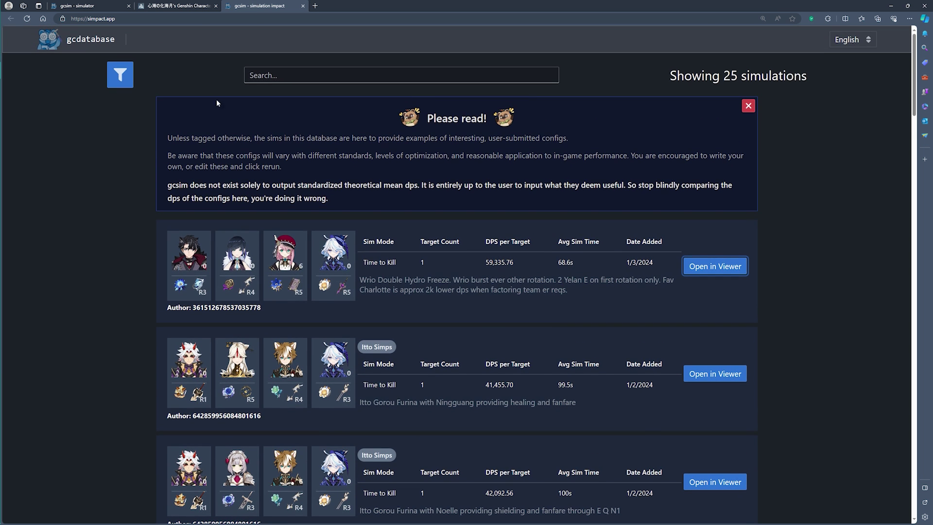
# - Open the Wriothesley–Yelan–Charlotte–Furina database sim in the viewer and review its config lines 26–55
pyautogui.click(68, 6)
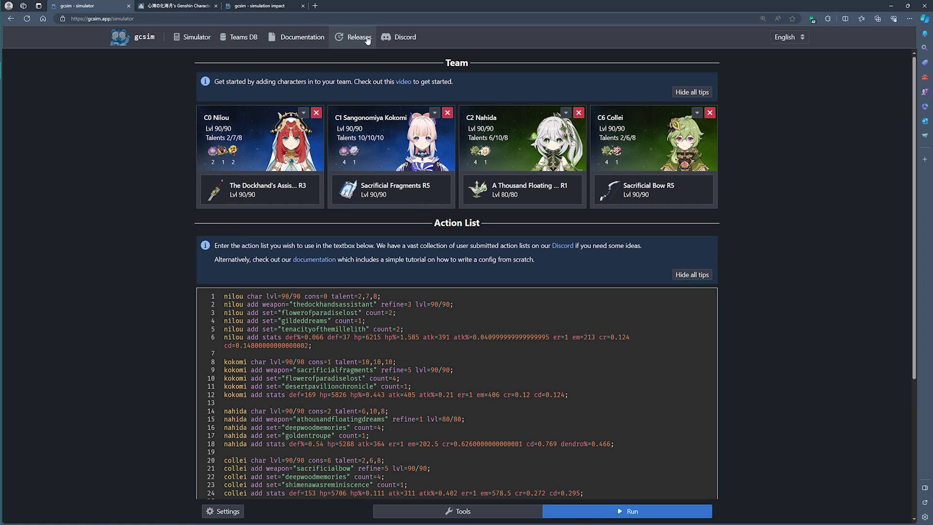
pyautogui.click(241, 38)
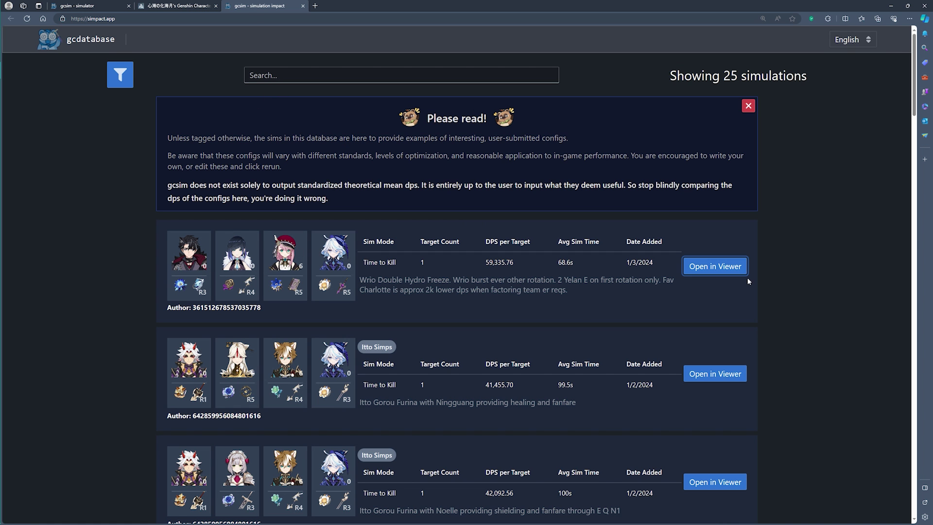
pyautogui.click(728, 269)
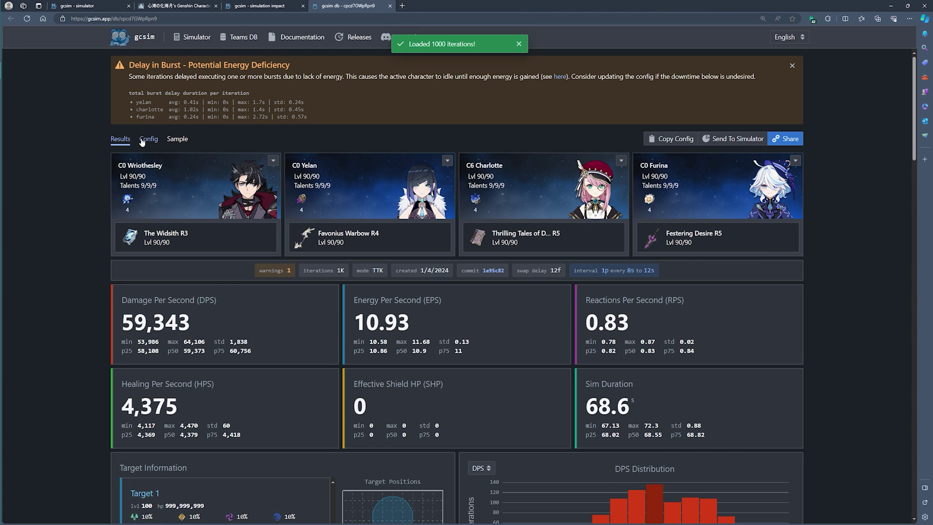
pyautogui.click(142, 140)
pyautogui.scroll(-5, 315, 358)
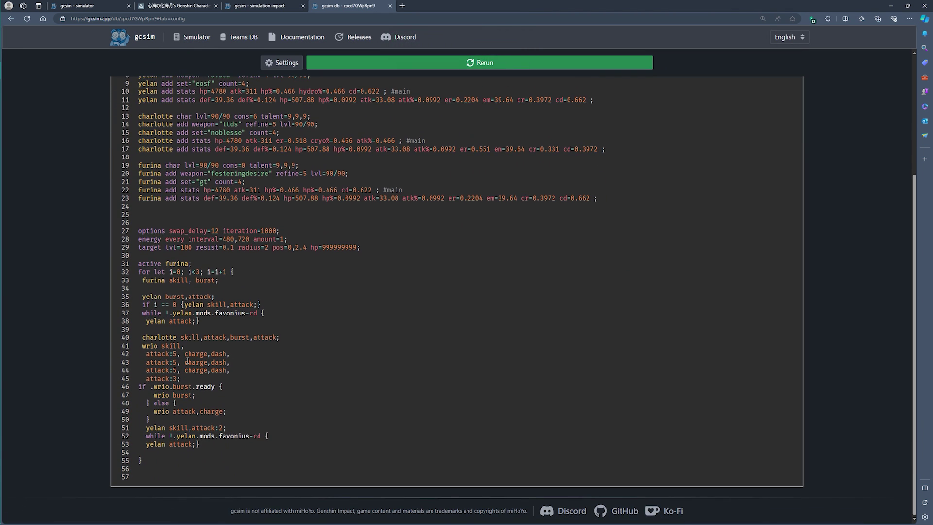
pyautogui.moveTo(163, 466); pyautogui.dragTo(139, 222)
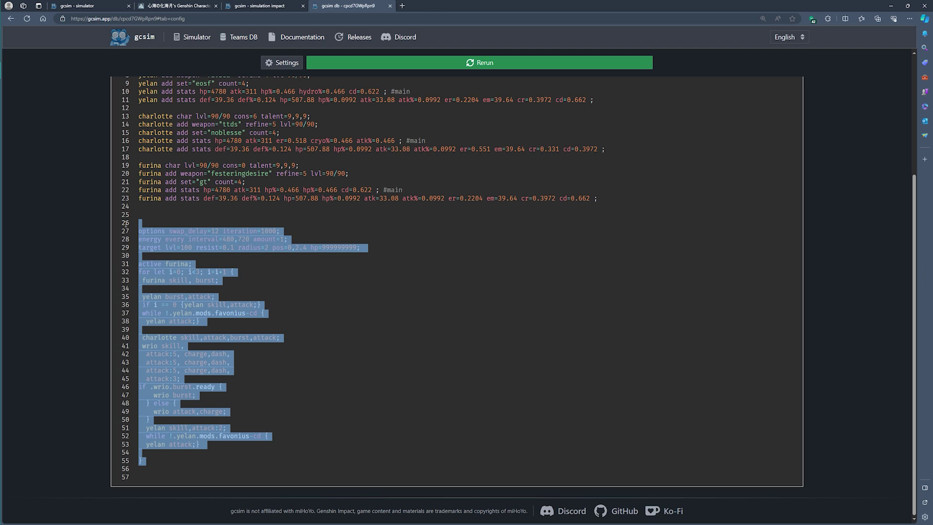
pyautogui.click(340, 327)
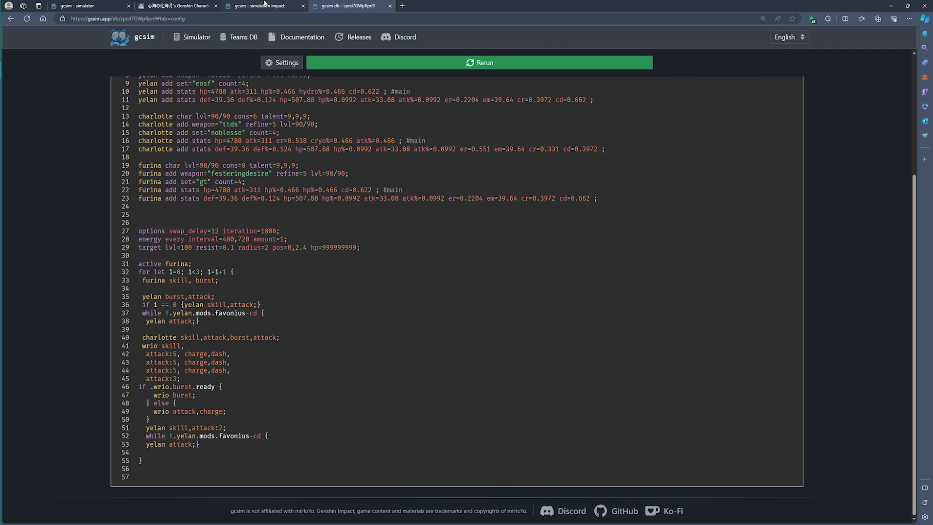
pyautogui.click(265, 5)
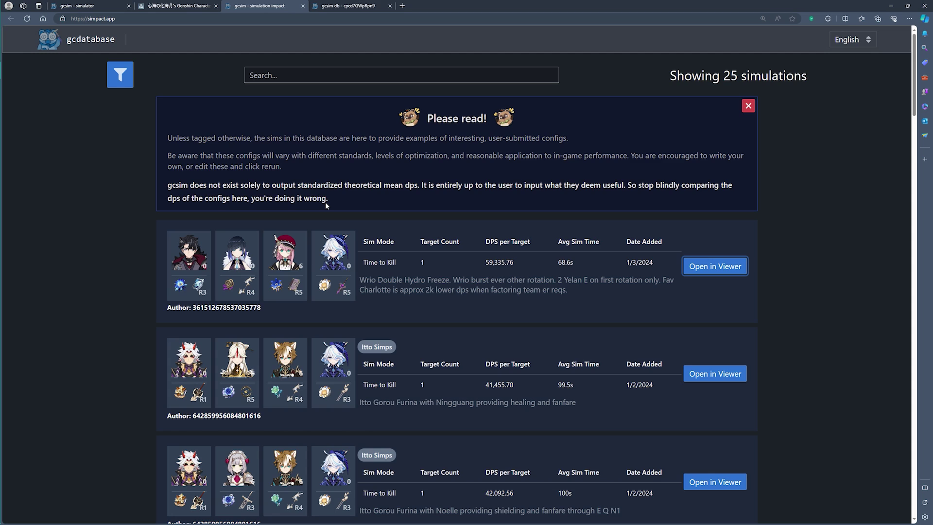
pyautogui.click(90, 6)
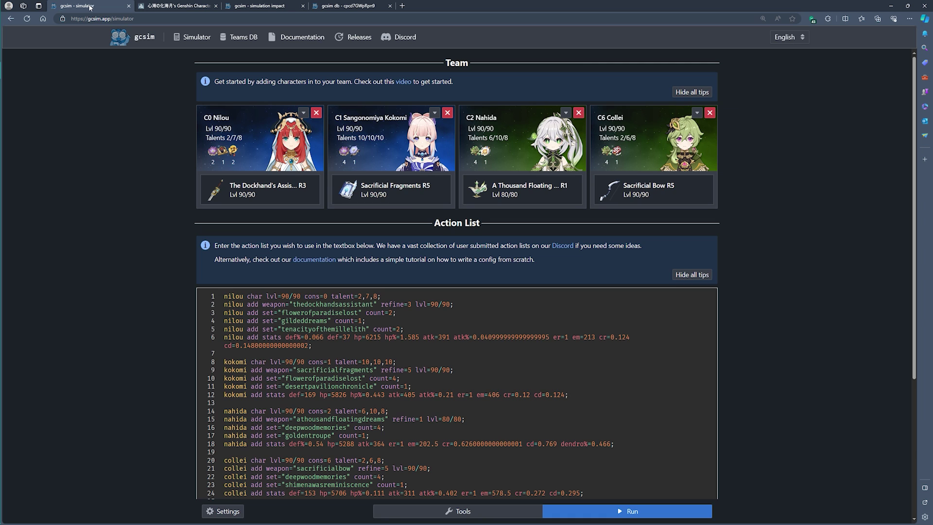
pyautogui.scroll(-5, 331, 320)
pyautogui.moveTo(252, 451); pyautogui.dragTo(224, 309)
pyautogui.click(374, 380)
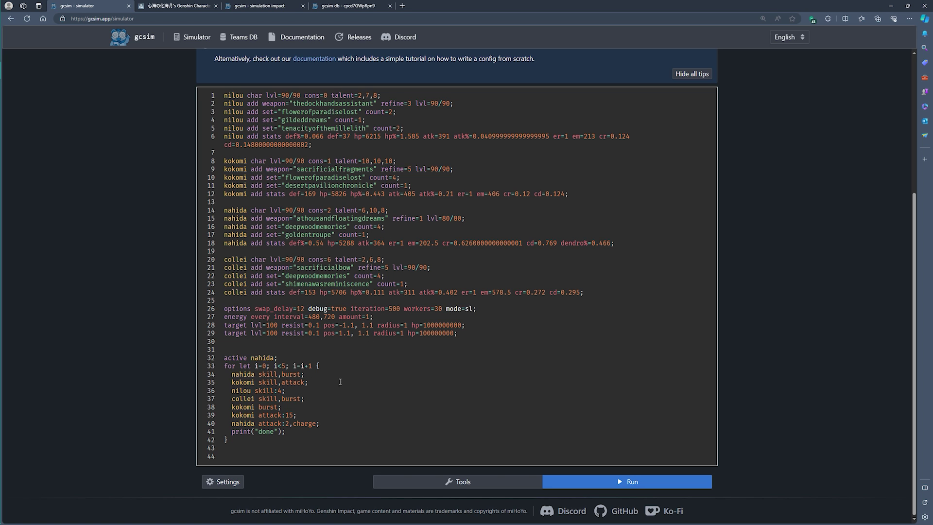
pyautogui.scroll(2, 335, 389)
pyautogui.scroll(-2, 331, 398)
pyautogui.moveTo(624, 293); pyautogui.dragTo(209, 95)
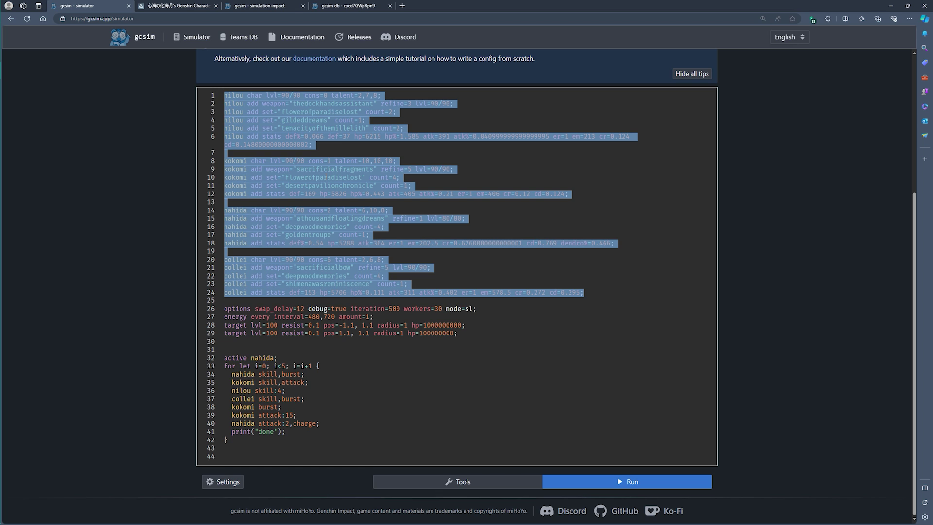
pyautogui.click(490, 378)
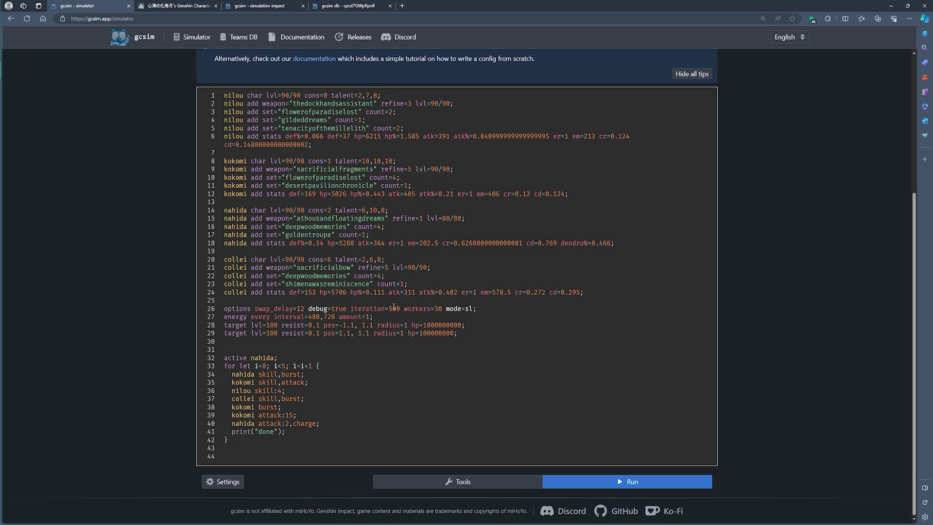
pyautogui.moveTo(632, 295); pyautogui.dragTo(200, 89)
pyautogui.moveTo(435, 344); pyautogui.dragTo(223, 301)
pyautogui.click(383, 380)
pyautogui.moveTo(223, 308); pyautogui.dragTo(401, 308)
pyautogui.click(496, 339)
pyautogui.click(384, 317)
pyautogui.moveTo(256, 309); pyautogui.dragTo(305, 309)
pyautogui.click(335, 348)
pyautogui.moveTo(494, 336); pyautogui.dragTo(213, 328)
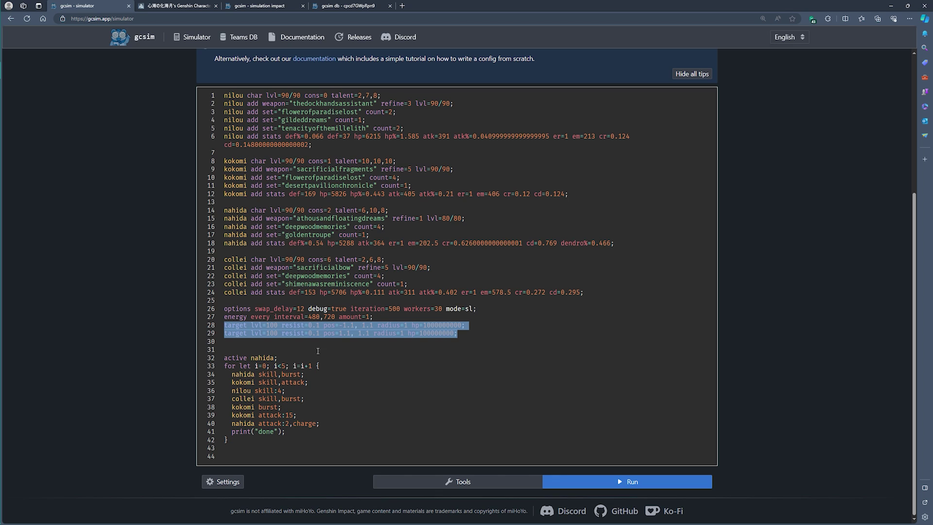
pyautogui.click(278, 336)
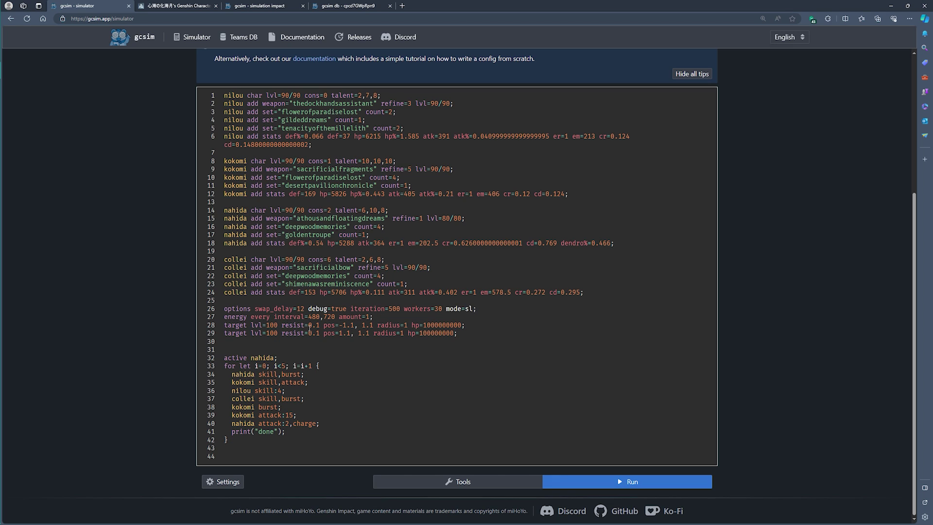
pyautogui.moveTo(307, 325); pyautogui.dragTo(318, 321)
pyautogui.click(353, 352)
pyautogui.moveTo(289, 357); pyautogui.dragTo(223, 358)
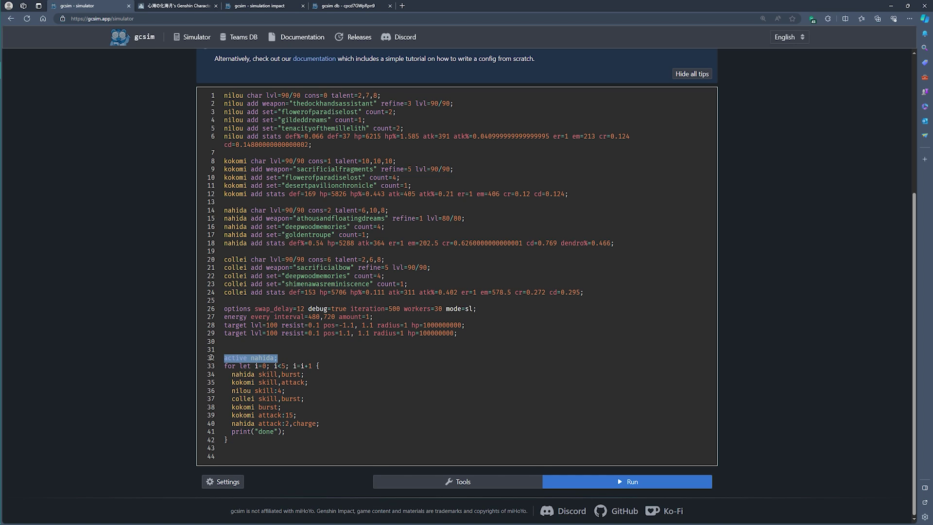
pyautogui.click(363, 372)
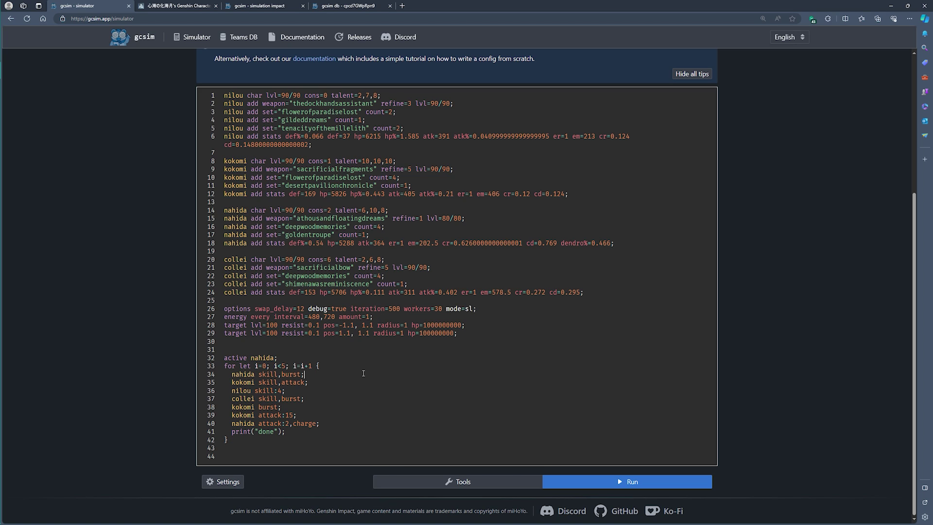
# - Change line 35 to 'kokomi skill,attack:2;' and review the rotation loop on lines 33–42
pyautogui.click(302, 382)
pyautogui.write(':')
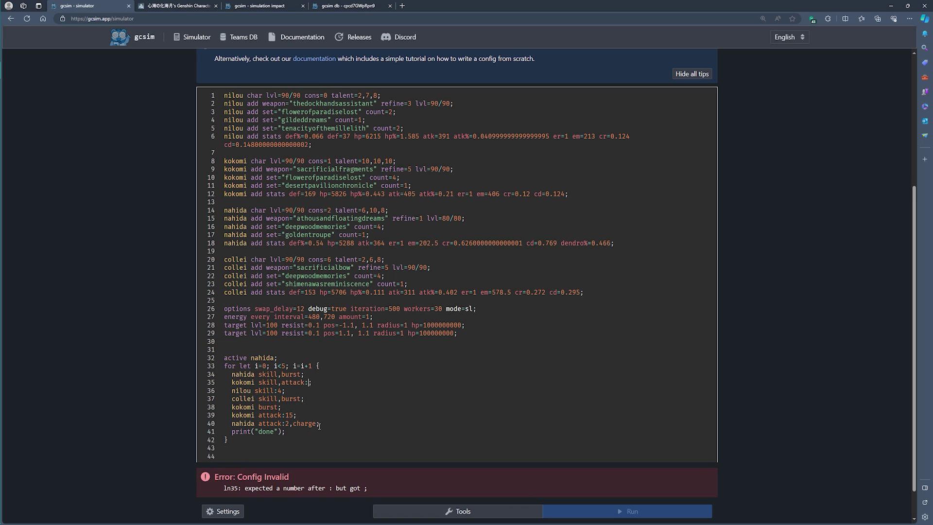
pyautogui.write('2')
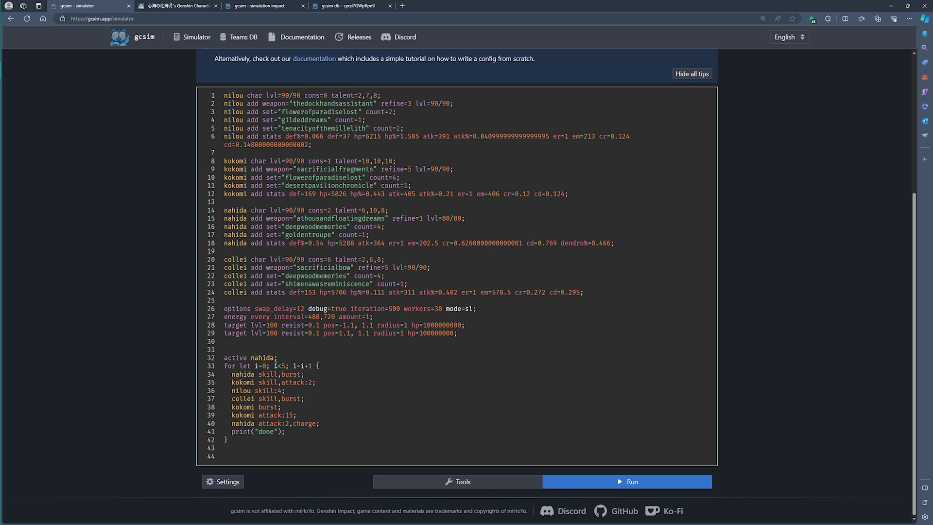
pyautogui.moveTo(225, 365); pyautogui.dragTo(228, 440)
pyautogui.click(382, 400)
pyautogui.moveTo(224, 366); pyautogui.dragTo(335, 363)
pyautogui.click(243, 442)
pyautogui.click(319, 407)
pyautogui.click(380, 399)
# - Check the finished 500-iteration results: 137,626 DPS, 14.57 EPS and 4,013 HPS
pyautogui.doubleClick(394, 309)
pyautogui.click(378, 360)
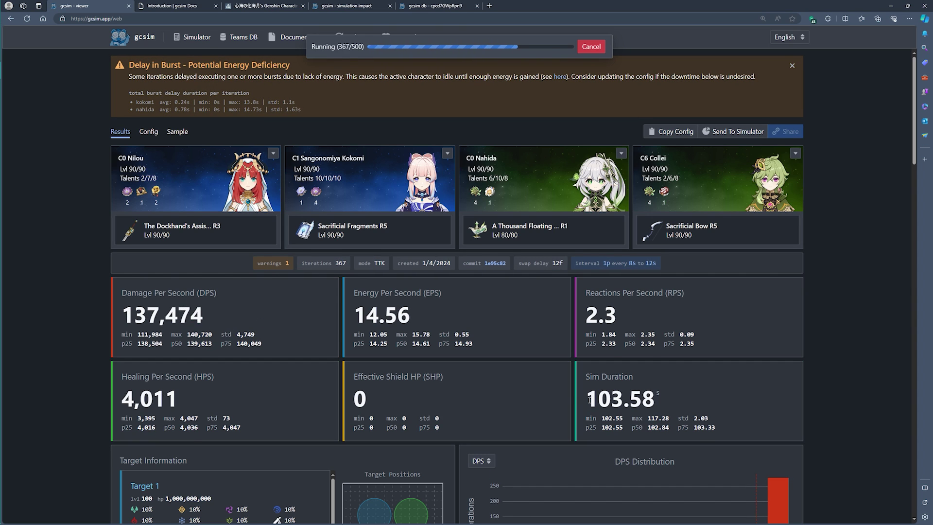
pyautogui.doubleClick(609, 402)
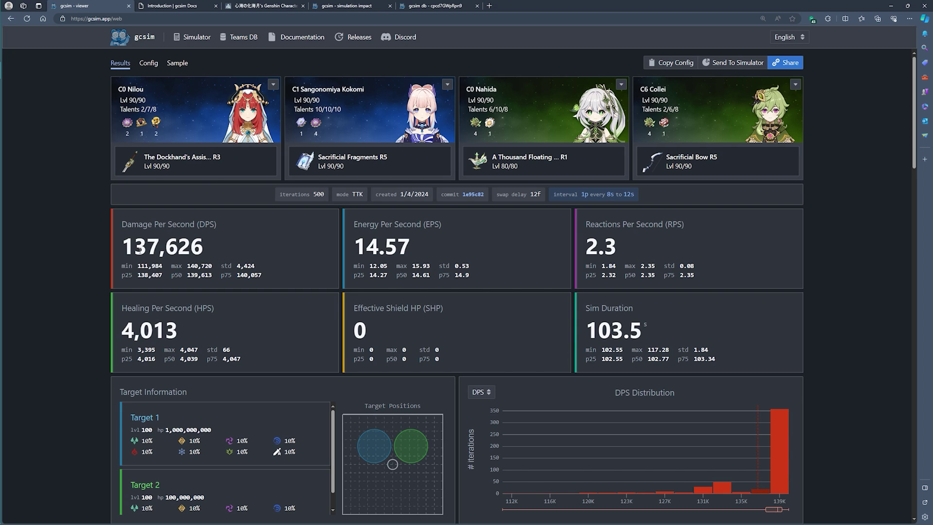
pyautogui.moveTo(125, 243); pyautogui.dragTo(207, 246)
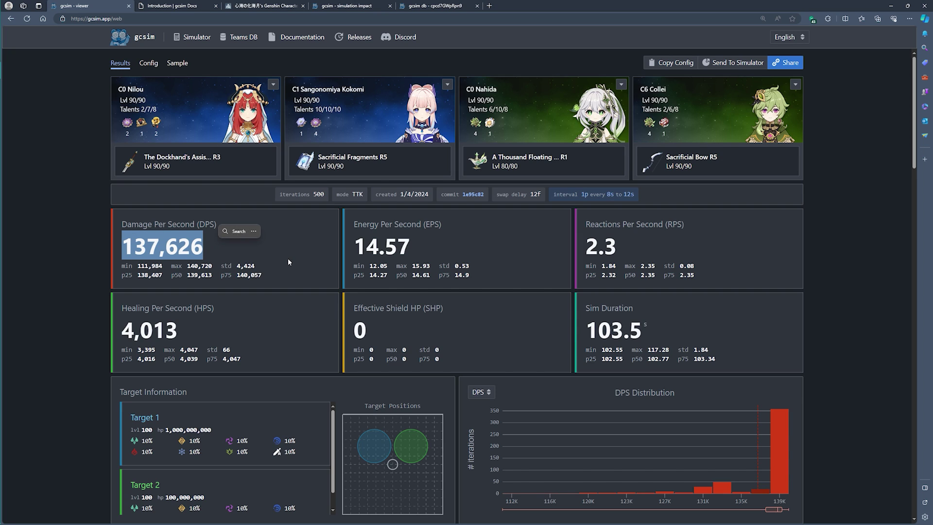
pyautogui.click(252, 249)
pyautogui.scroll(-3, 275, 266)
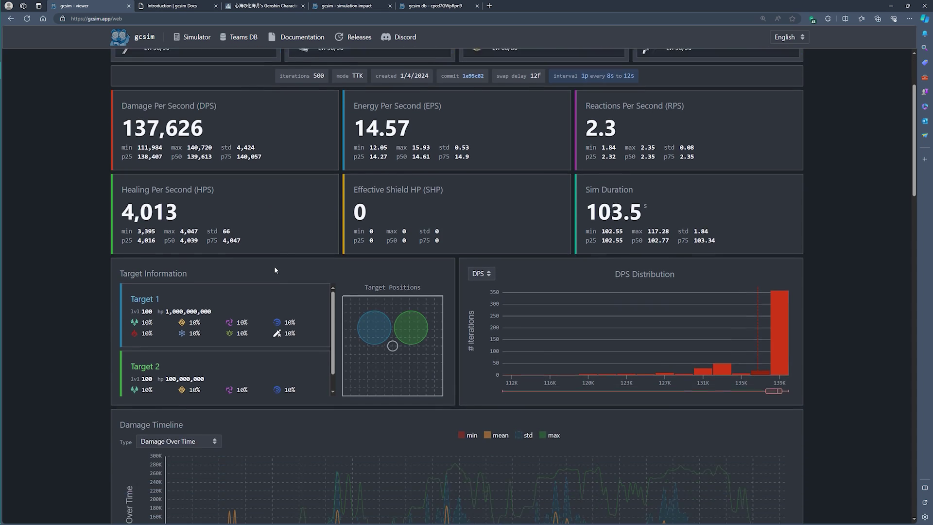
pyautogui.moveTo(400, 300)
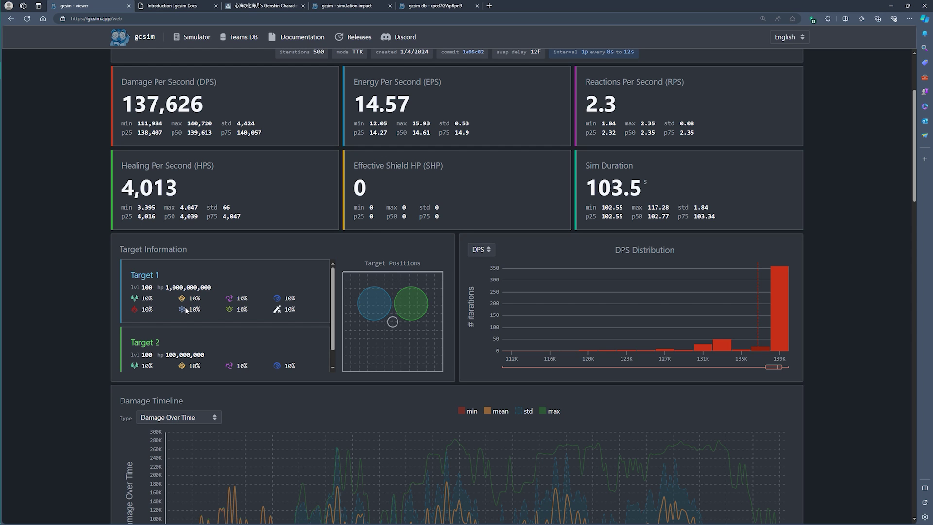
pyautogui.scroll(3, 261, 298)
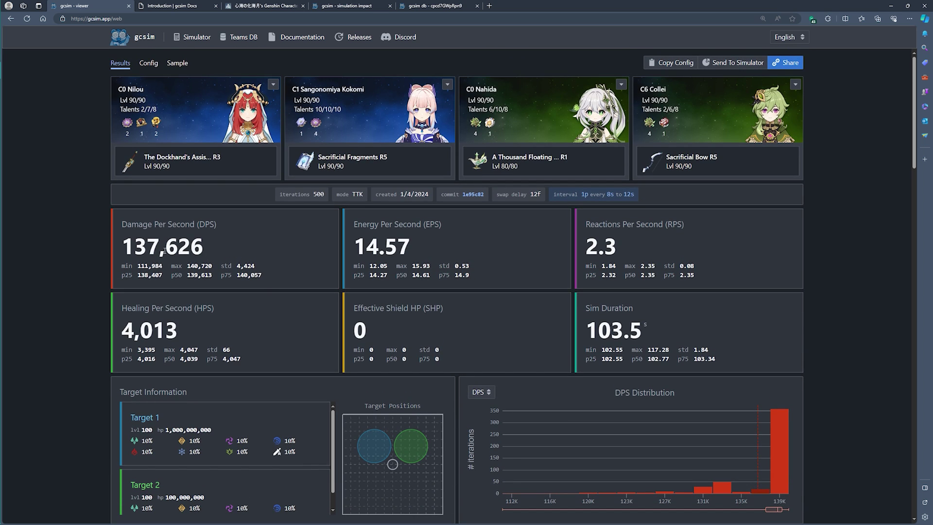
pyautogui.doubleClick(128, 247)
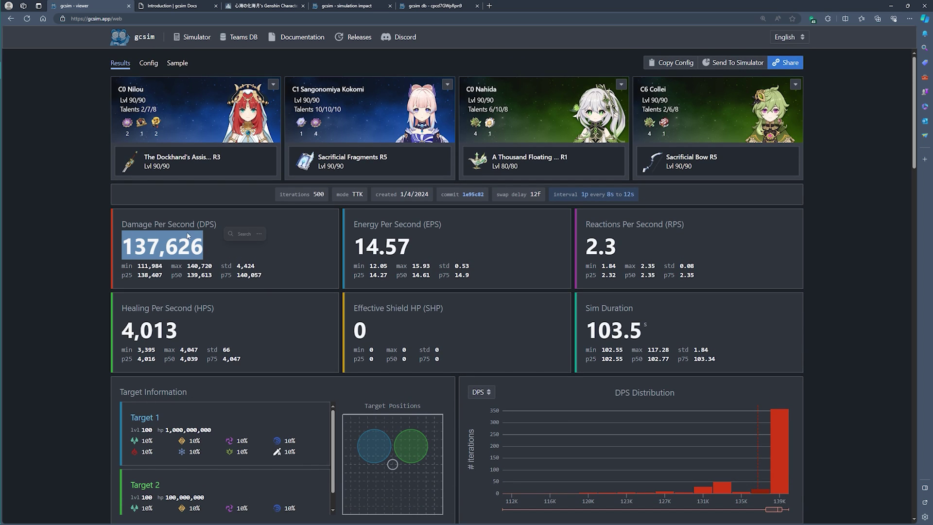
pyautogui.click(266, 246)
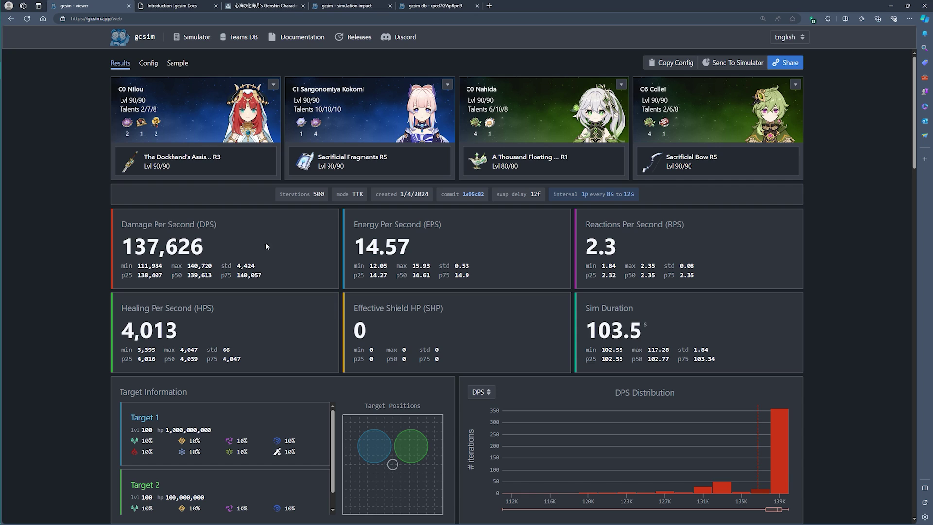
pyautogui.moveTo(122, 270); pyautogui.dragTo(265, 252)
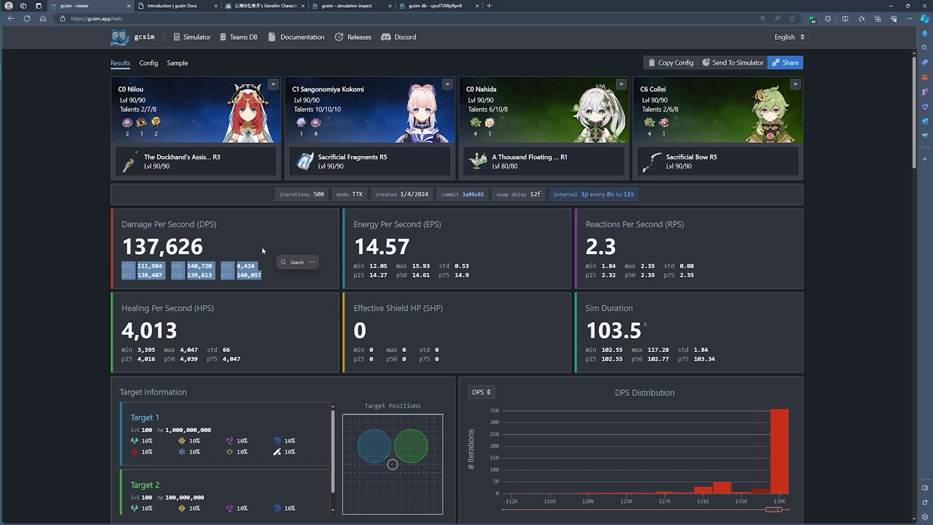
pyautogui.click(257, 253)
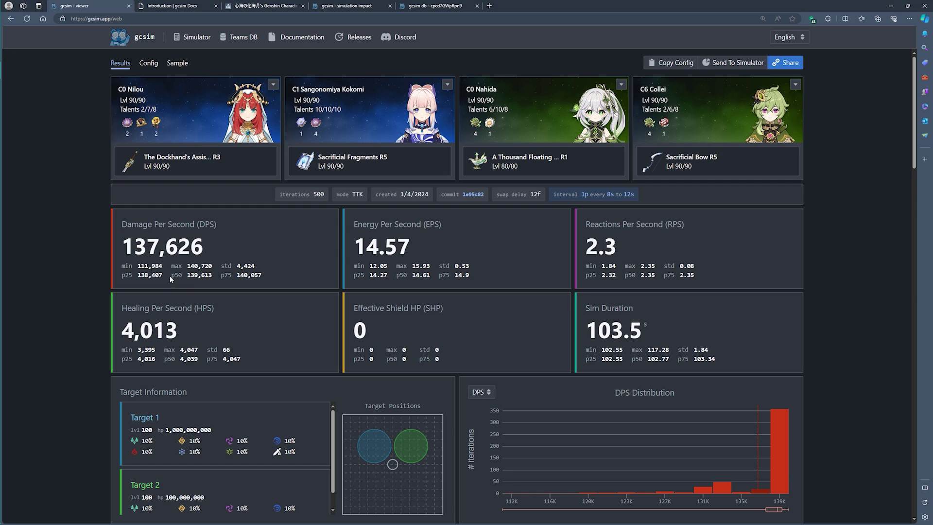
pyautogui.click(217, 286)
pyautogui.moveTo(125, 247); pyautogui.dragTo(204, 249)
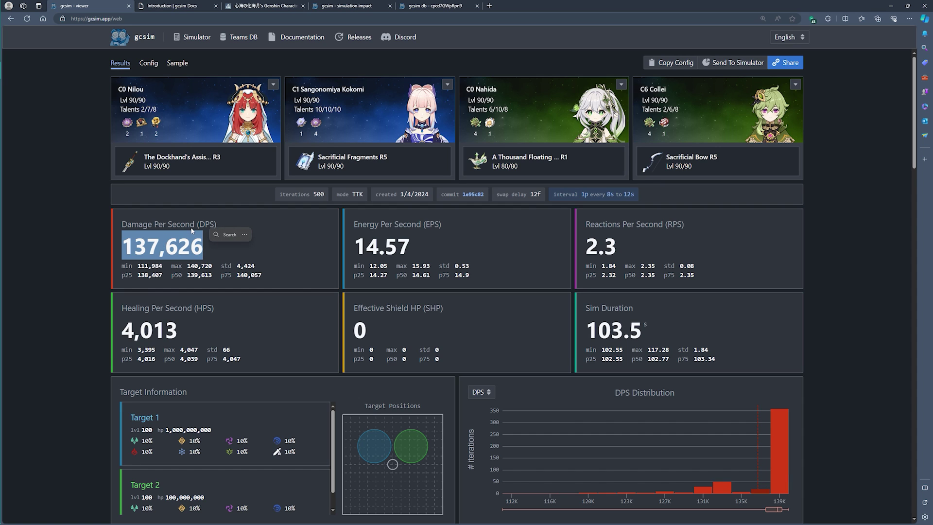
pyautogui.click(287, 257)
pyautogui.scroll(-1, 316, 294)
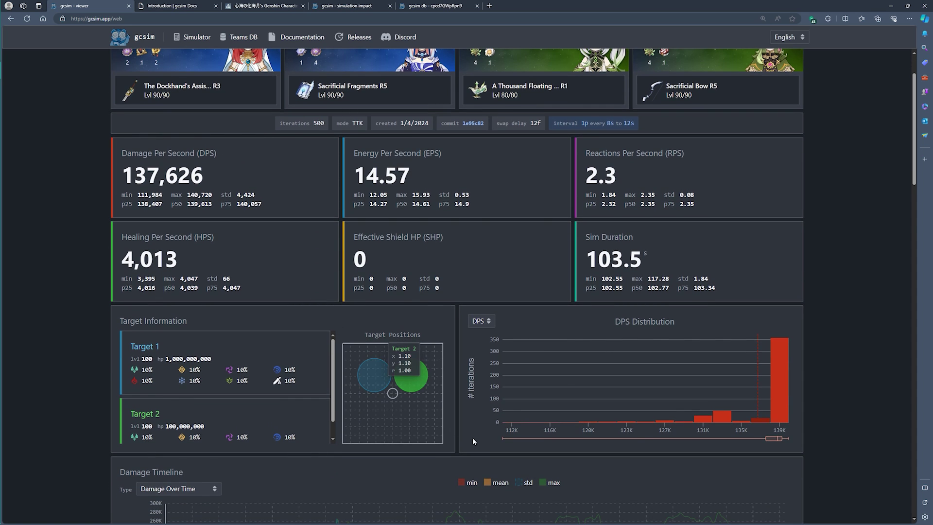
pyautogui.moveTo(505, 430)
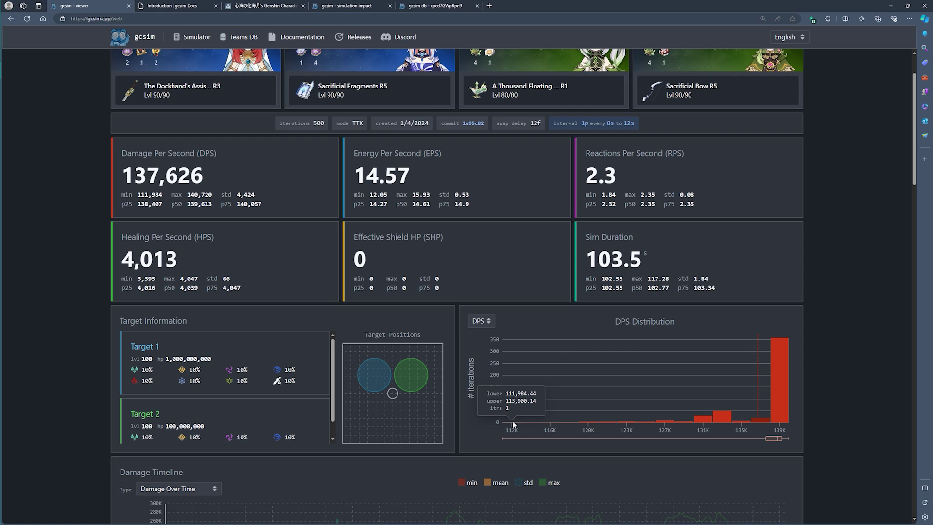
pyautogui.moveTo(138, 194); pyautogui.dragTo(156, 197)
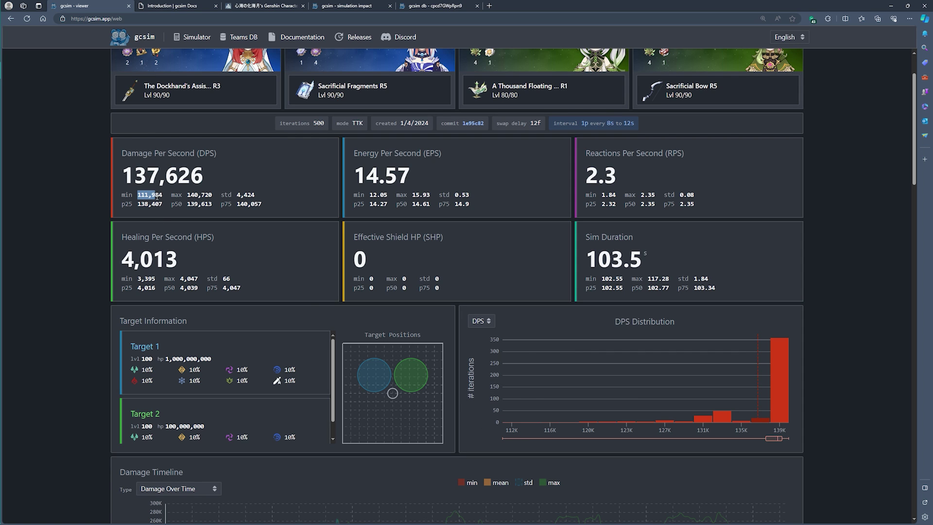
pyautogui.click(173, 216)
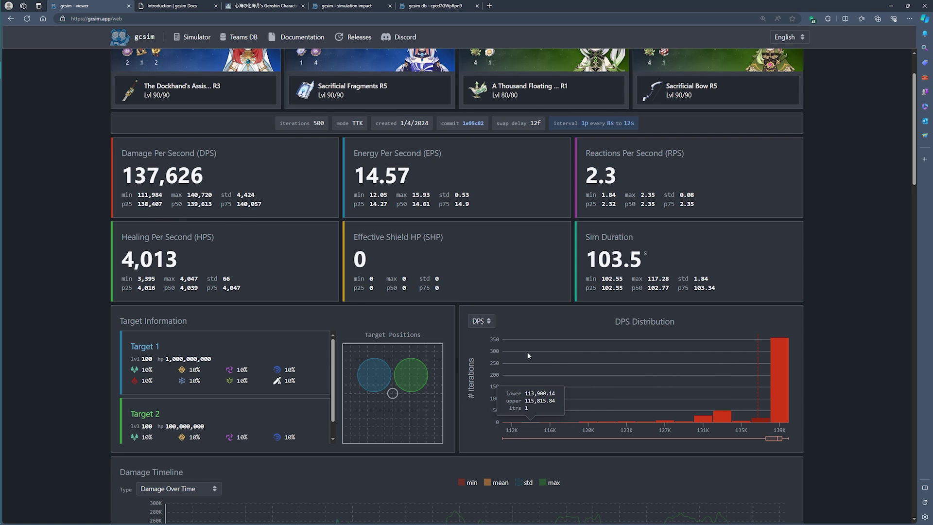
pyautogui.scroll(2, 527, 352)
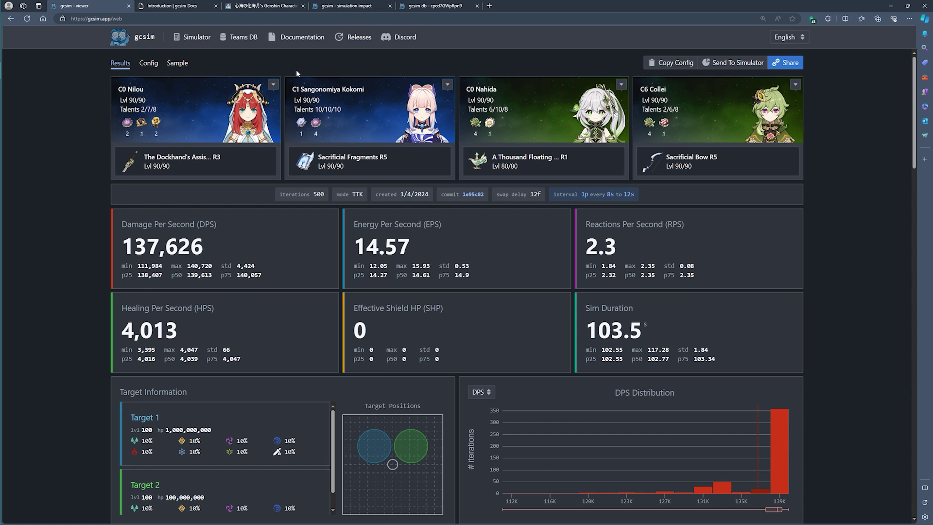
pyautogui.click(148, 63)
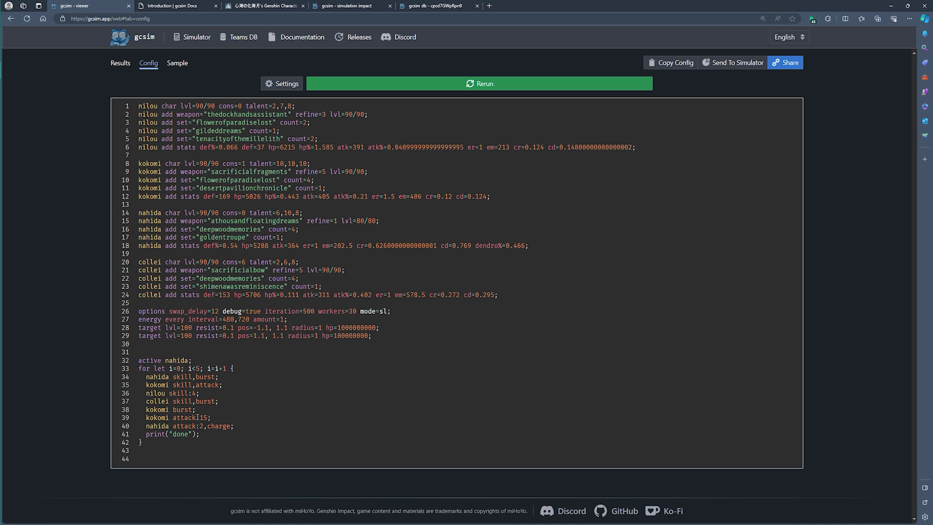
pyautogui.click(120, 63)
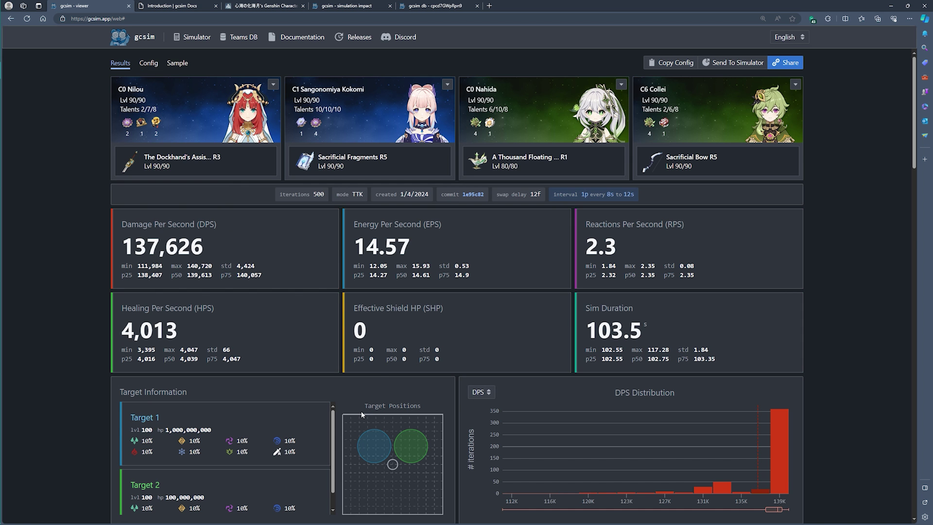
# - Switch the Damage Timeline type to Cumulative Contribution to show each character's damage share
pyautogui.scroll(-3, 534, 391)
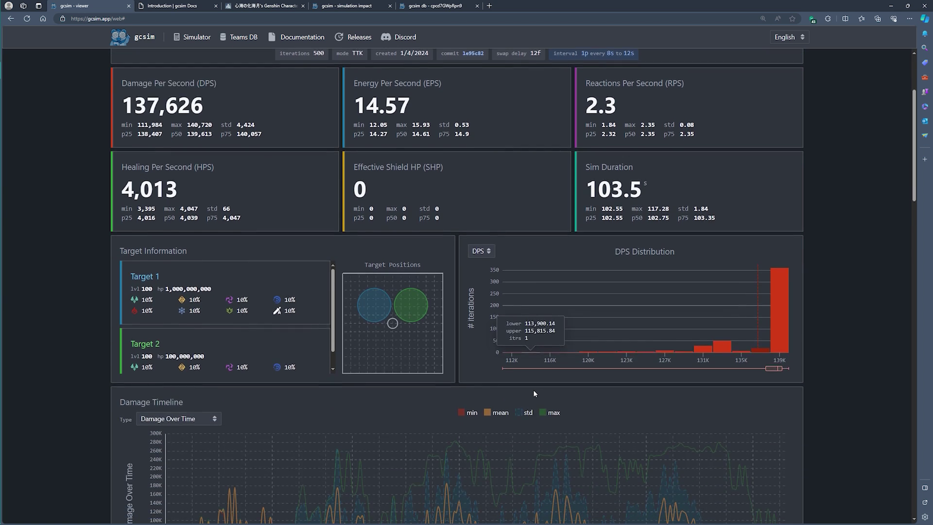
pyautogui.scroll(-3, 533, 390)
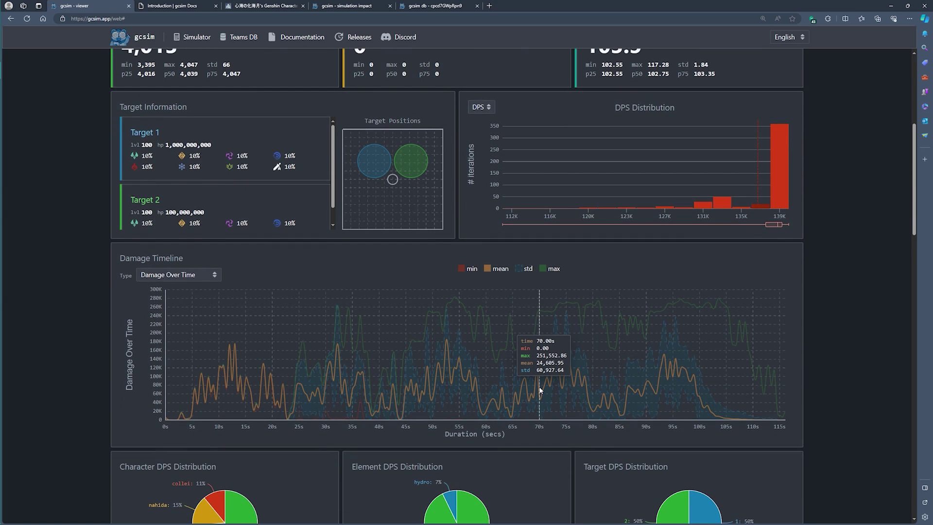
pyautogui.scroll(-3, 297, 427)
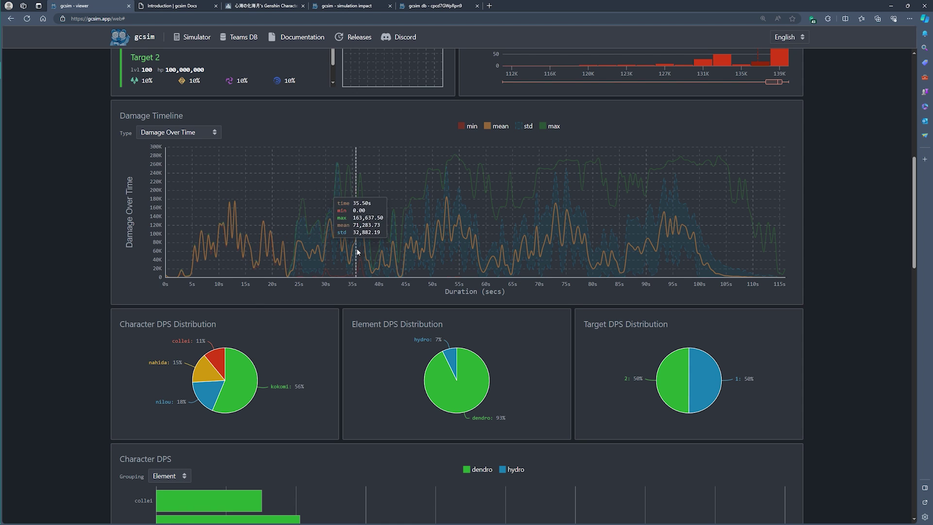
pyautogui.click(170, 133)
pyautogui.click(148, 154)
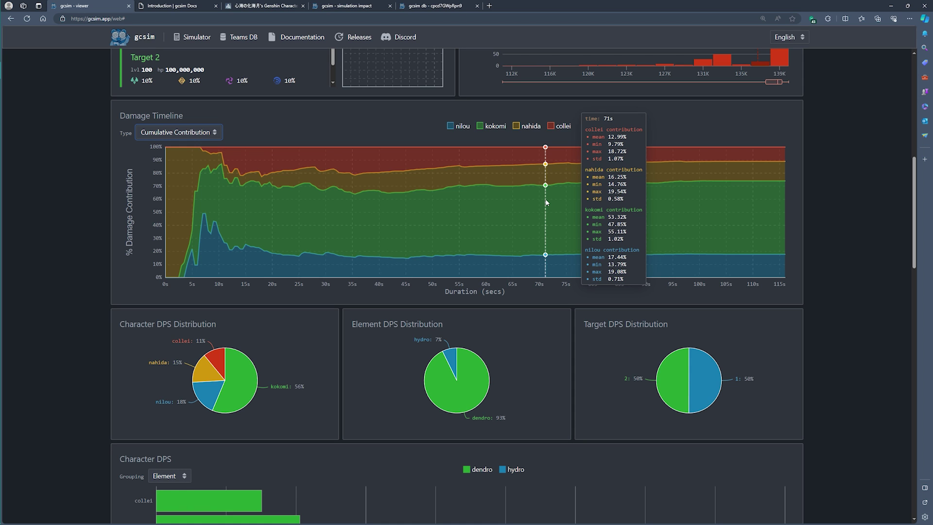
pyautogui.scroll(-5, 523, 348)
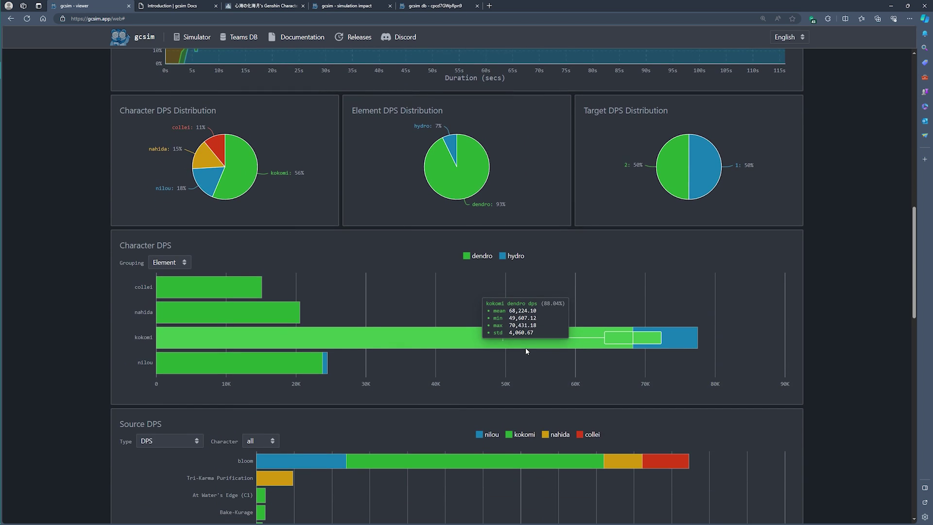
pyautogui.moveTo(915, 265); pyautogui.dragTo(916, 274)
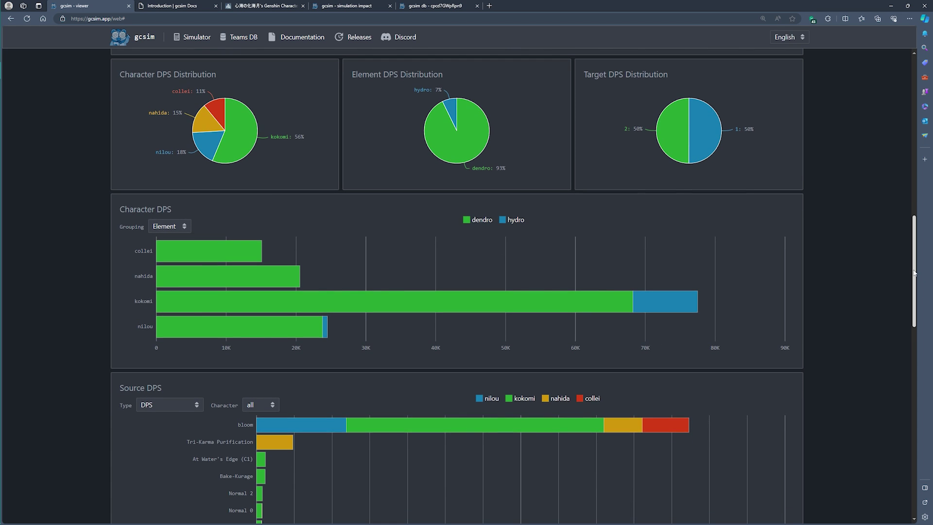
pyautogui.moveTo(249, 145)
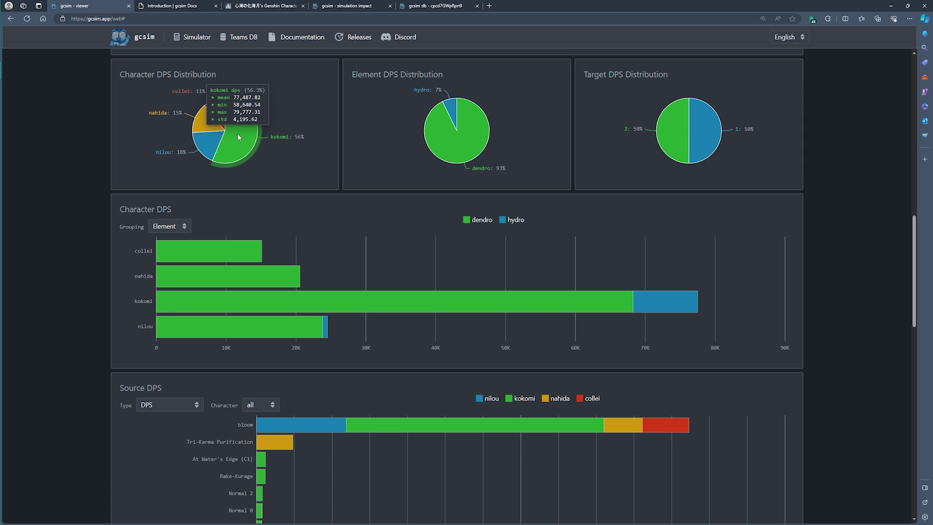
pyautogui.moveTo(460, 149)
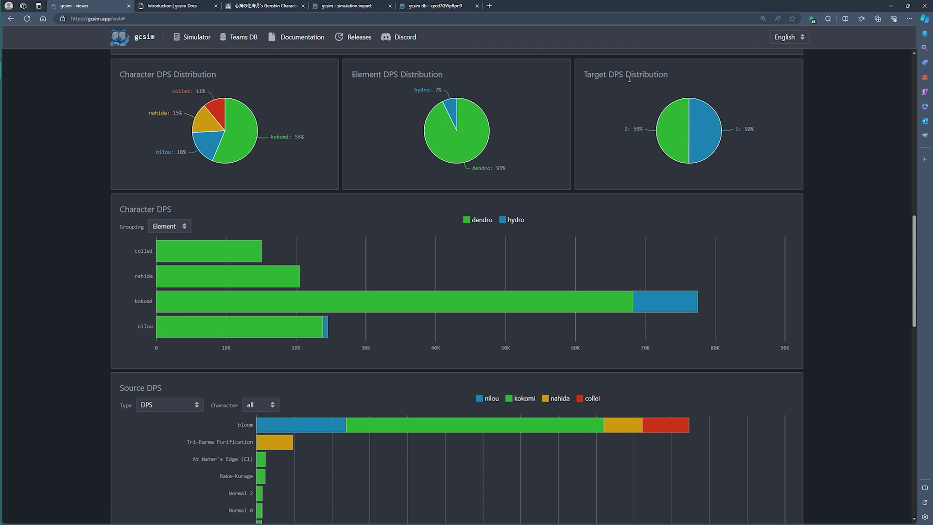
pyautogui.moveTo(447, 295)
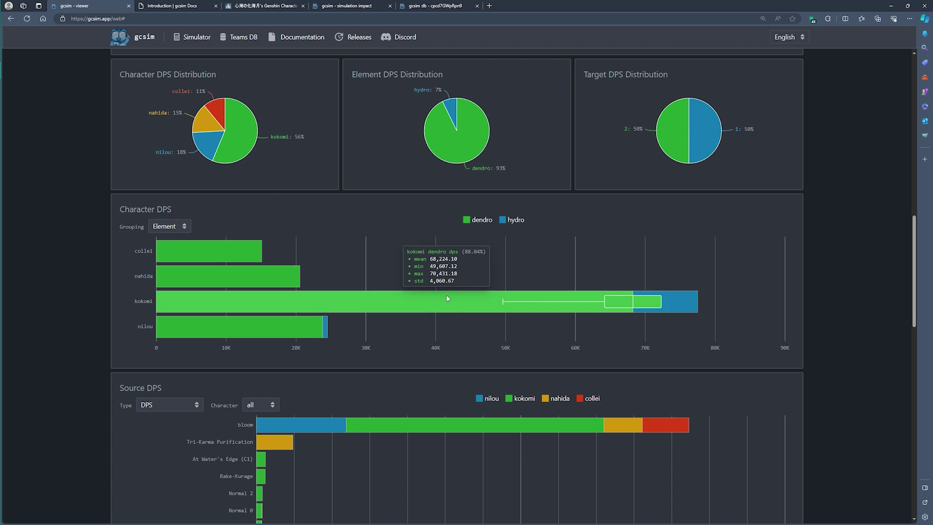
pyautogui.scroll(9, 447, 294)
pyautogui.moveTo(412, 195)
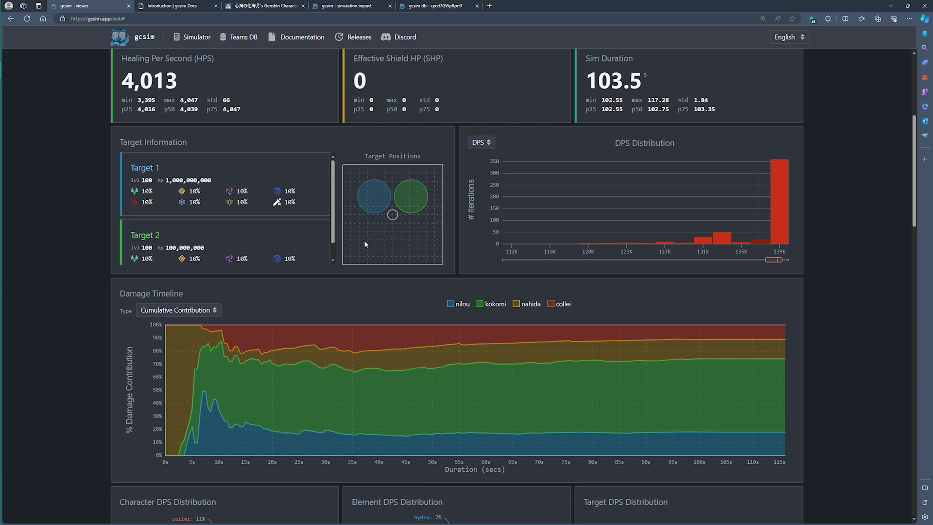
pyautogui.scroll(-6, 428, 303)
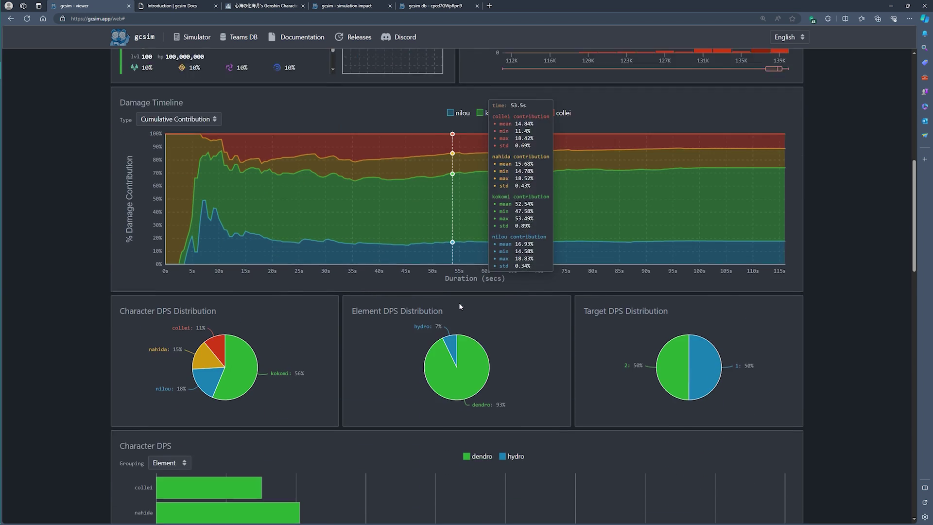
pyautogui.moveTo(695, 269)
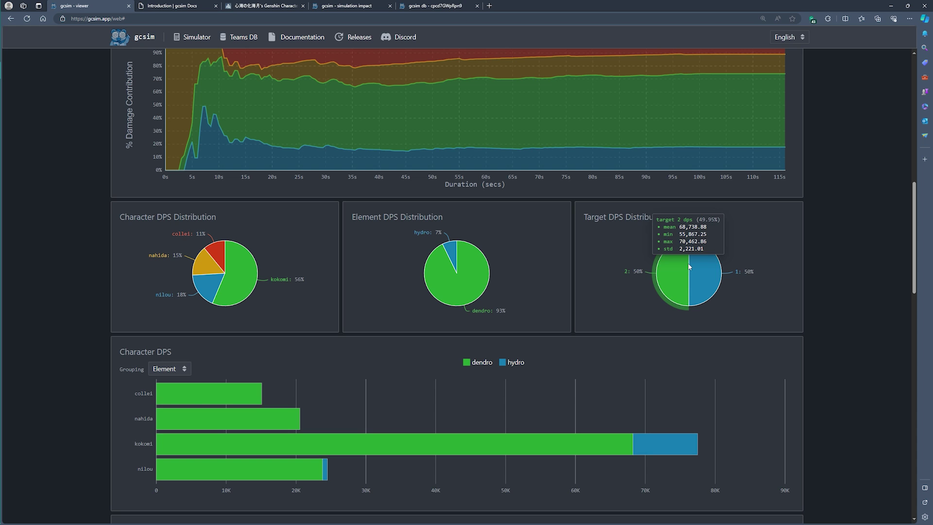
pyautogui.scroll(-6, 481, 389)
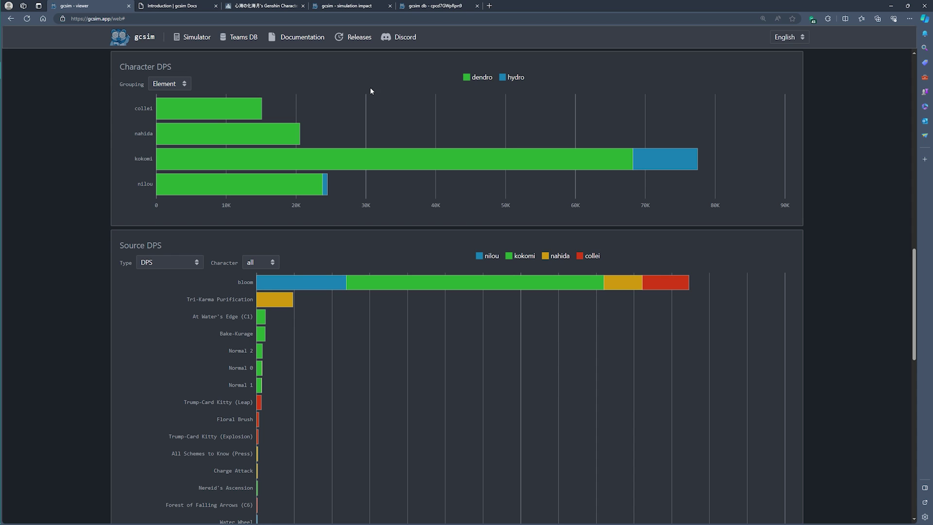
# - Group the Character DPS chart by Character, putting Kokomi at about 77,488 mean DPS
pyautogui.moveTo(217, 166)
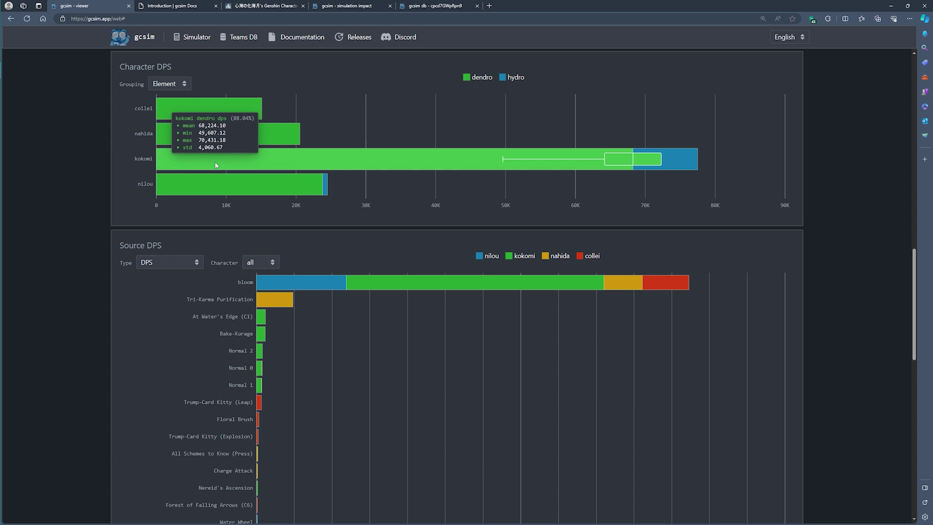
pyautogui.moveTo(650, 155)
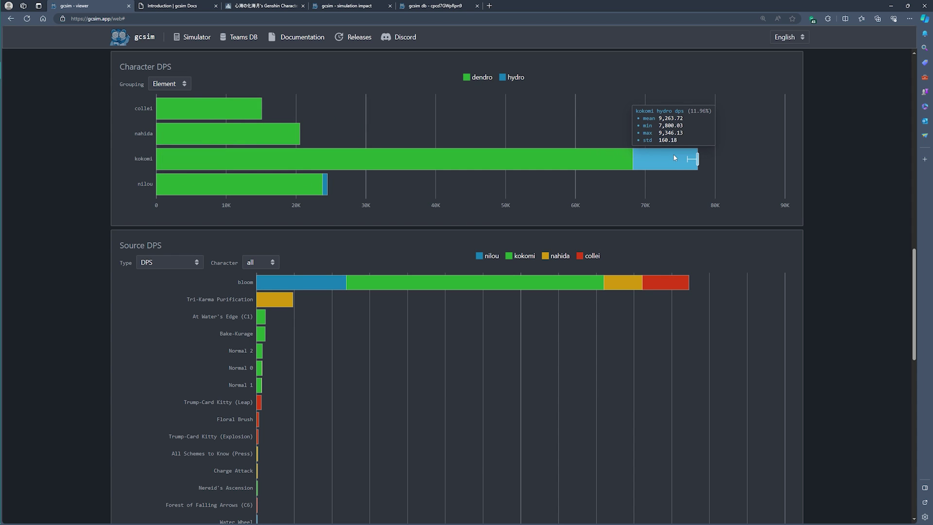
pyautogui.click(170, 86)
pyautogui.click(167, 98)
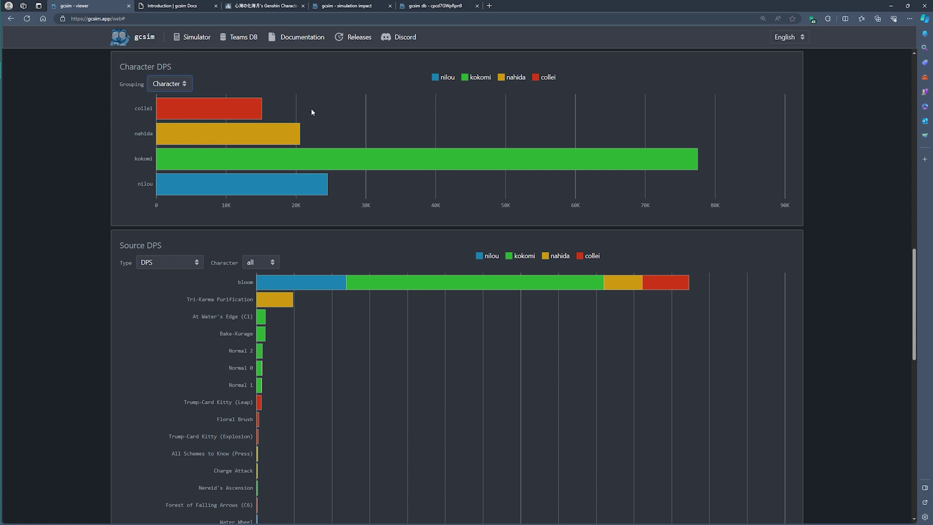
pyautogui.moveTo(261, 109)
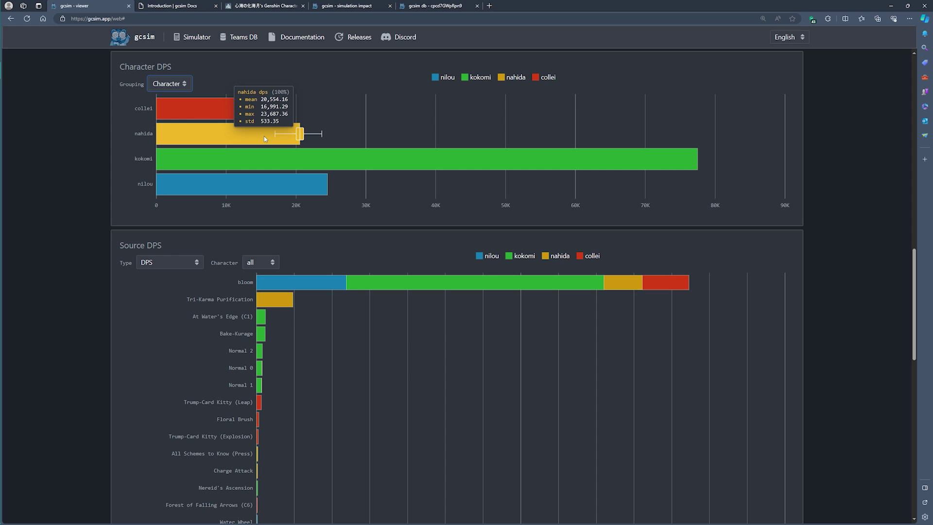
pyautogui.moveTo(325, 184)
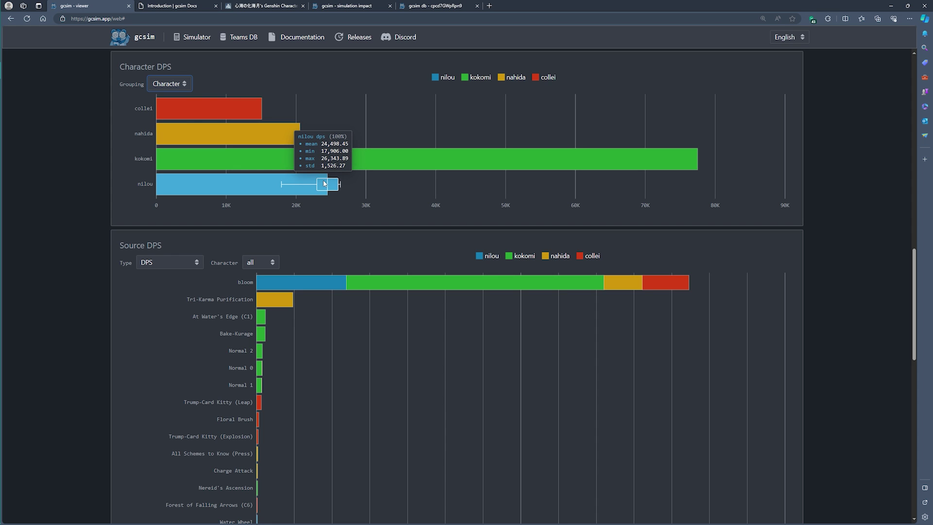
pyautogui.moveTo(356, 165)
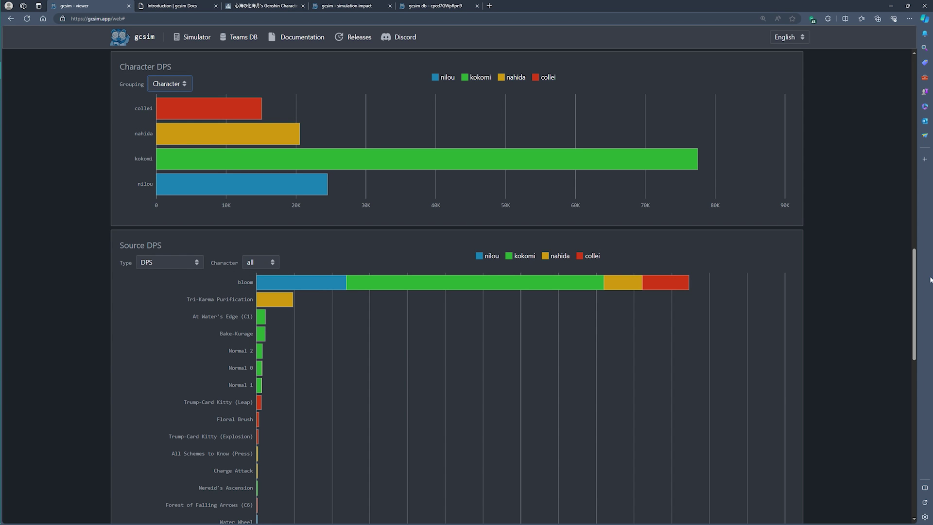
# - Scroll down to Field Time Distribution and read Kokomi's 54% field-time share
pyautogui.moveTo(914, 294); pyautogui.dragTo(914, 338)
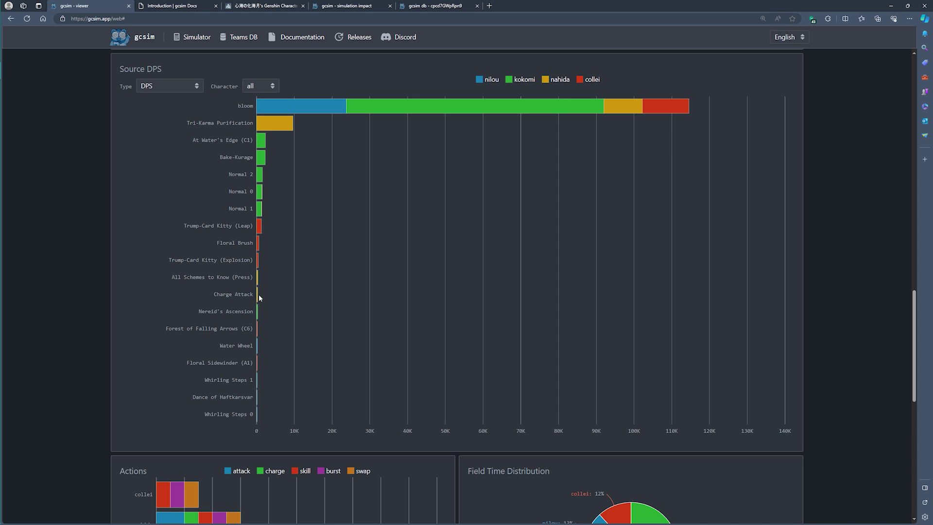
pyautogui.scroll(-7, 470, 340)
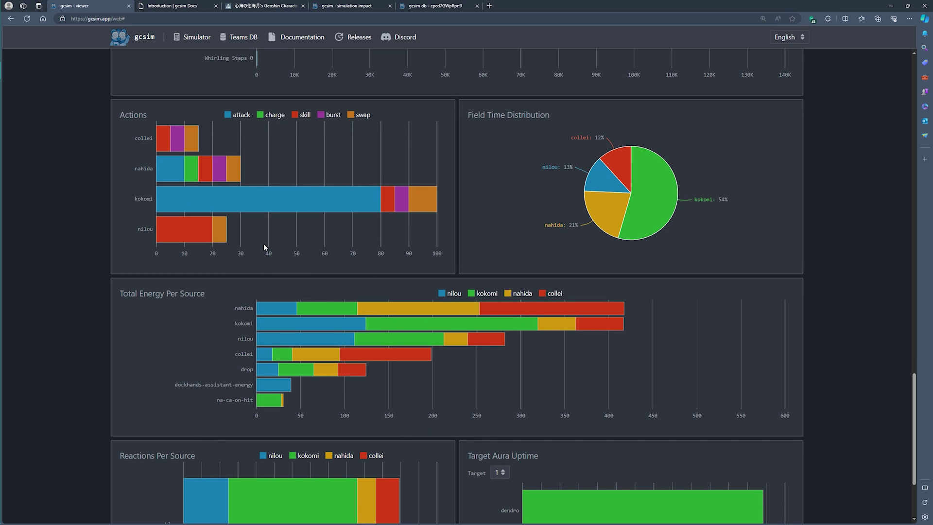
pyautogui.moveTo(260, 206)
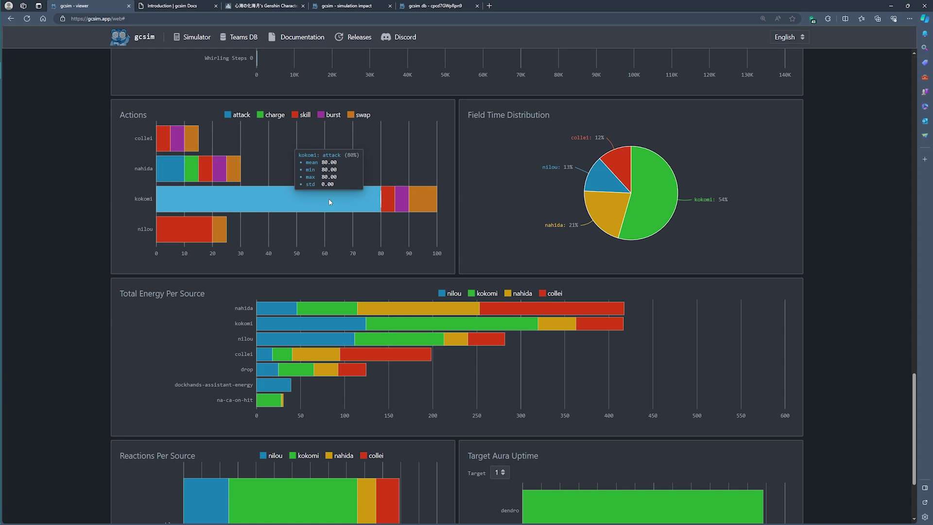
pyautogui.moveTo(386, 198)
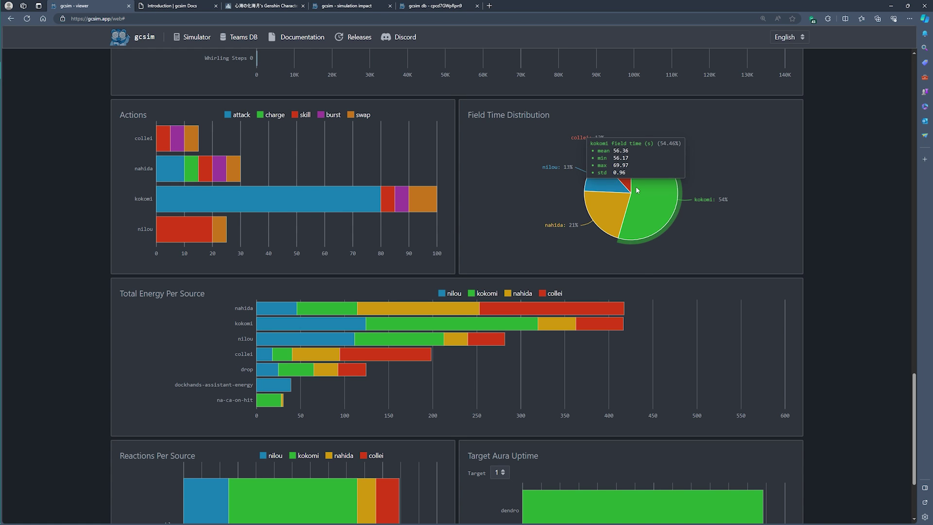
# - View Reactions Per Source and Target Aura Uptime, then return to the 137,626 DPS summary
pyautogui.scroll(-3, 702, 349)
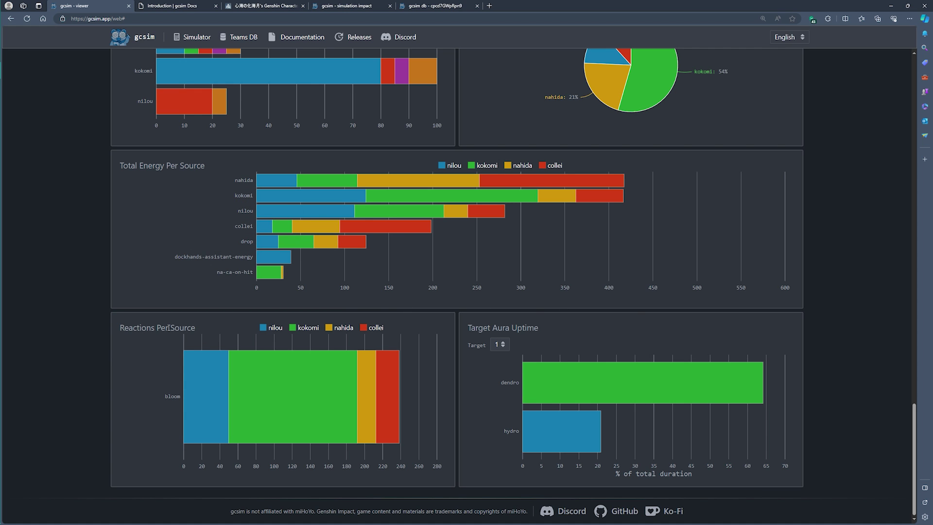
pyautogui.moveTo(470, 327); pyautogui.dragTo(567, 330)
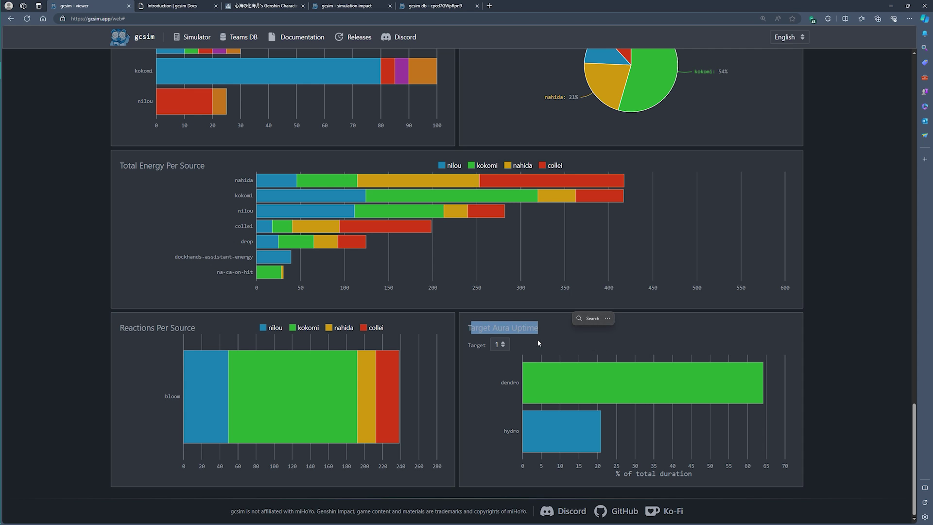
pyautogui.click(583, 342)
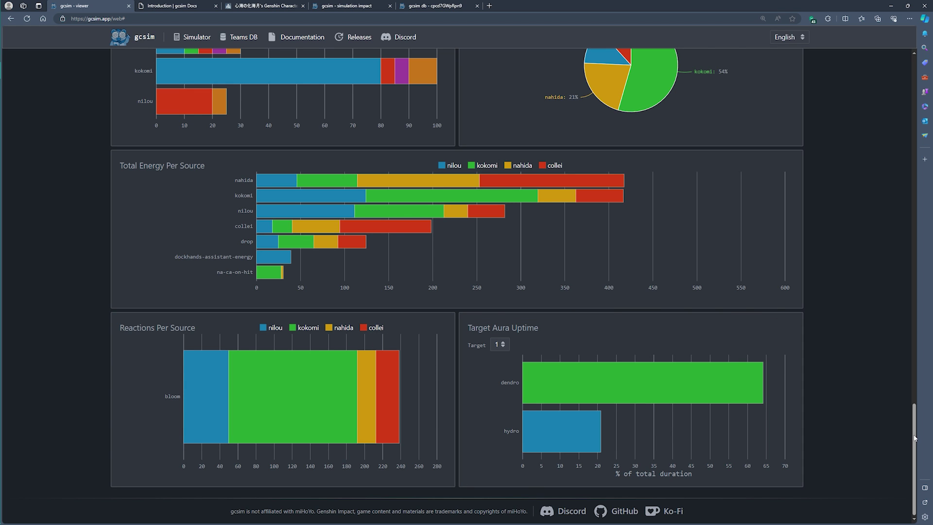
pyautogui.moveTo(915, 437); pyautogui.dragTo(899, 60)
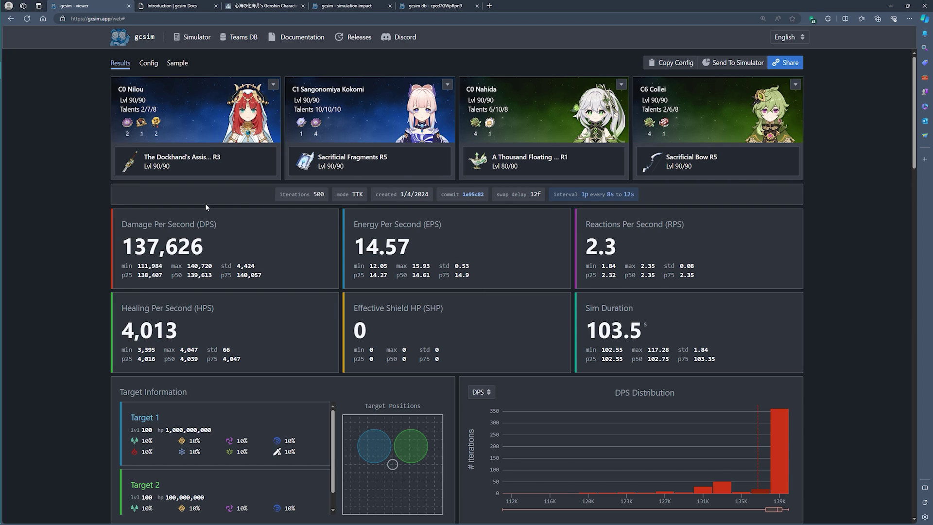
# - Generate a sample run using the P50 seed in the Sample tab
pyautogui.click(178, 64)
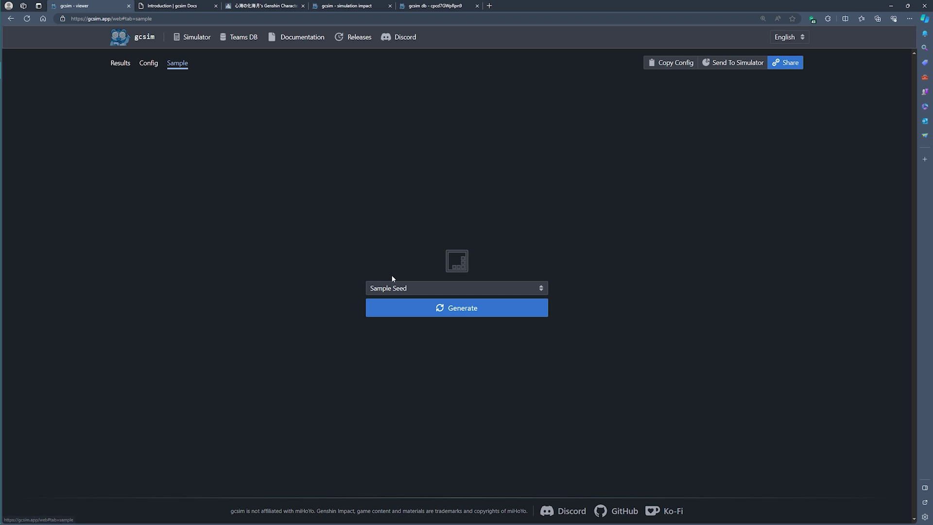
pyautogui.click(388, 288)
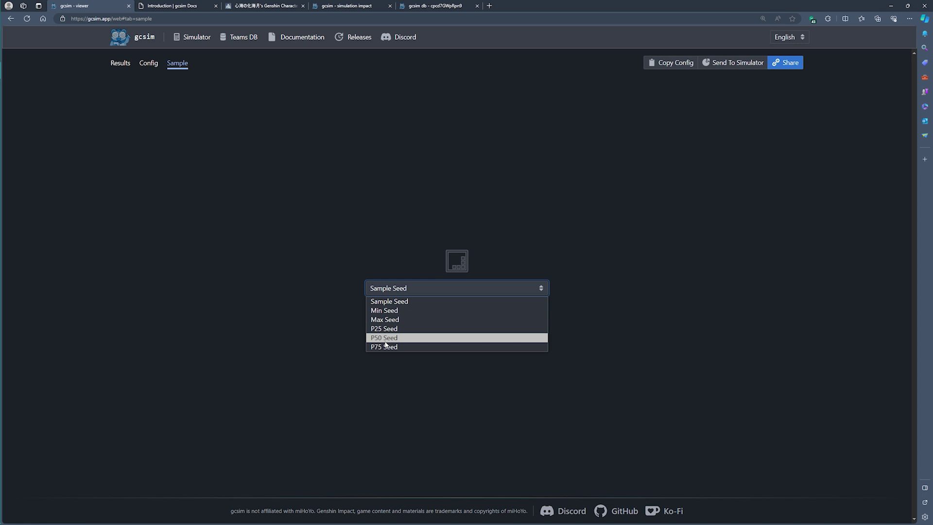
pyautogui.click(384, 337)
pyautogui.click(400, 311)
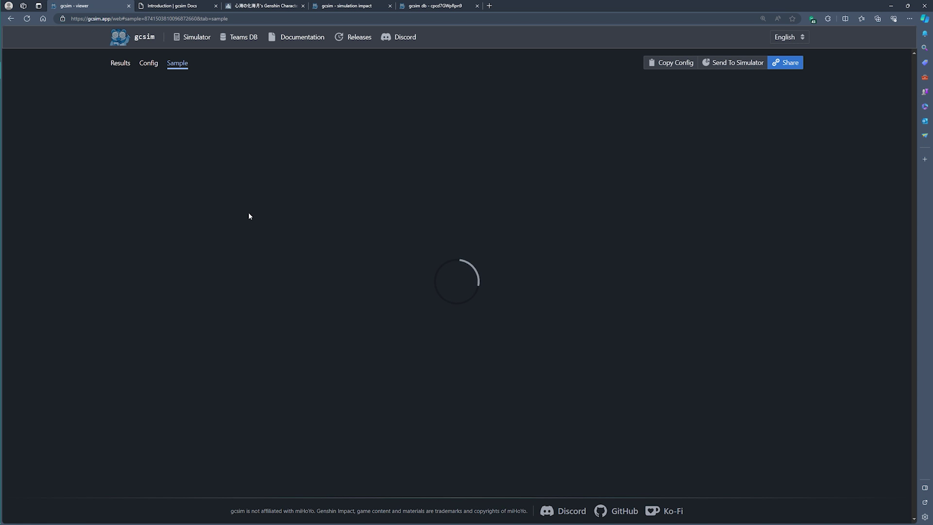
# - Glance at the Config and Results tabs, then return to the P50 sample event log
pyautogui.click(143, 65)
pyautogui.click(120, 64)
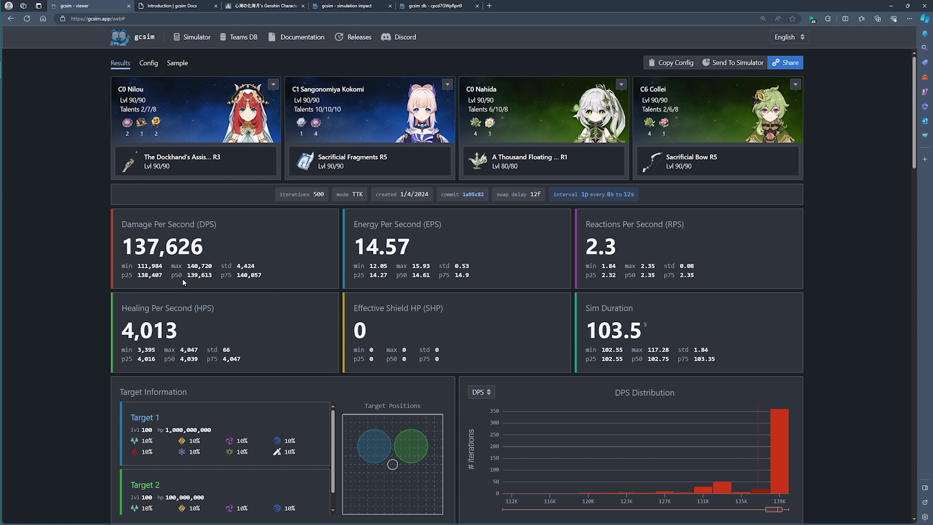
pyautogui.click(229, 247)
pyautogui.click(174, 67)
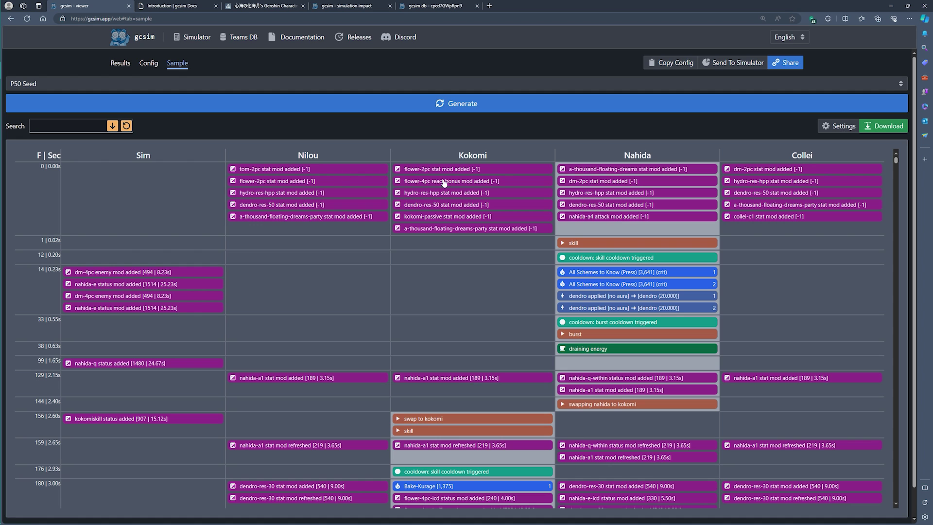
# - Set the sample log's event filter to Advanced in Log Options
pyautogui.click(839, 125)
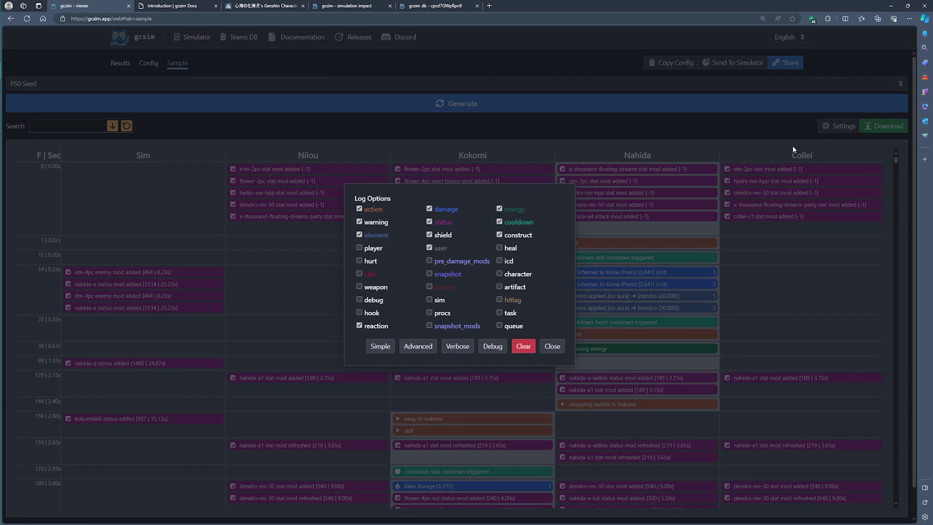
pyautogui.click(418, 344)
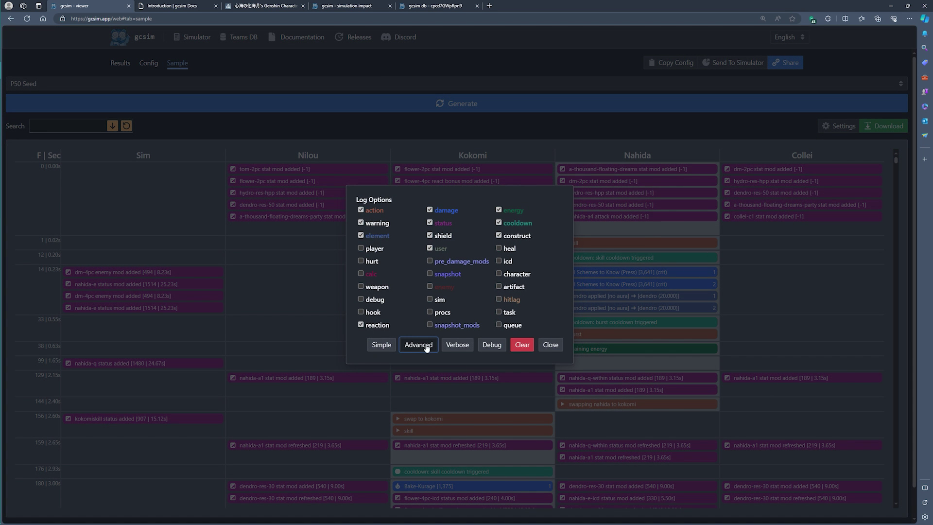
pyautogui.click(550, 345)
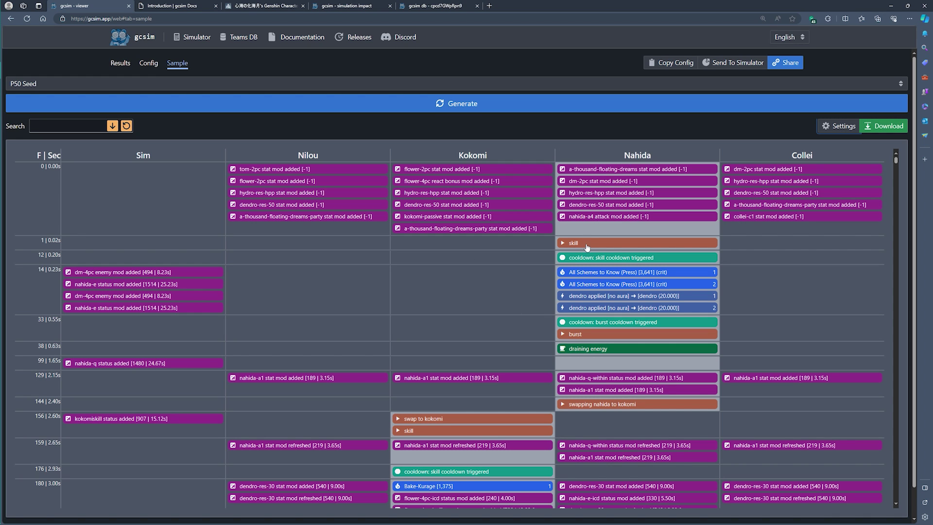
# - Scroll the log and inspect the Bake-Kurage damage event's JSON details
pyautogui.scroll(-1, 587, 248)
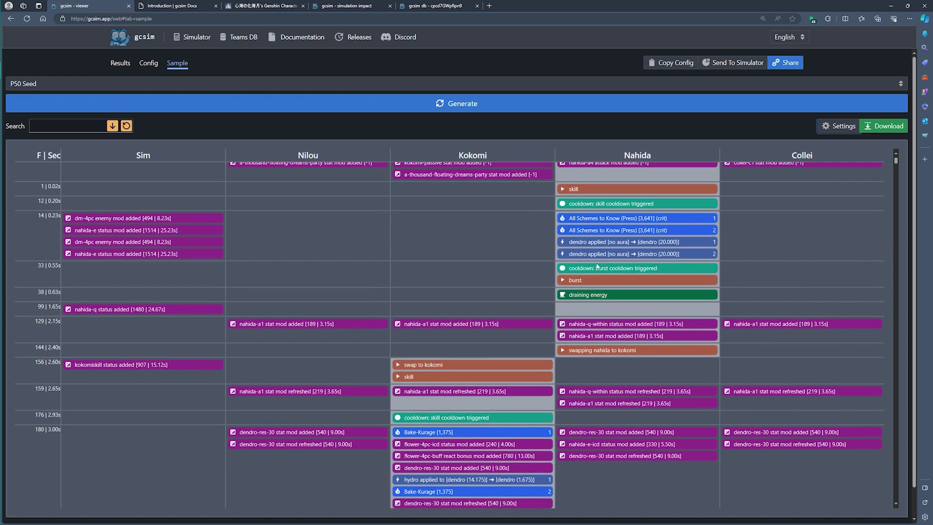
pyautogui.scroll(-1, 559, 318)
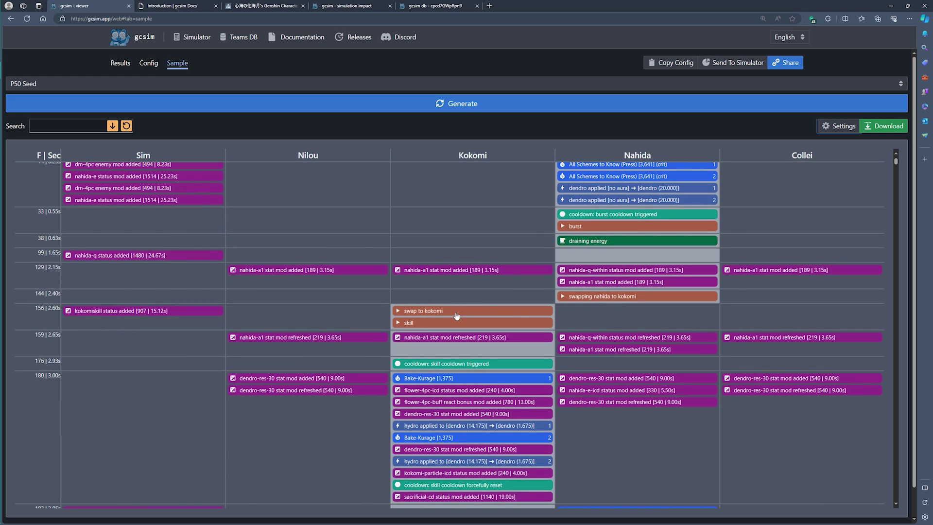
pyautogui.scroll(-2, 428, 312)
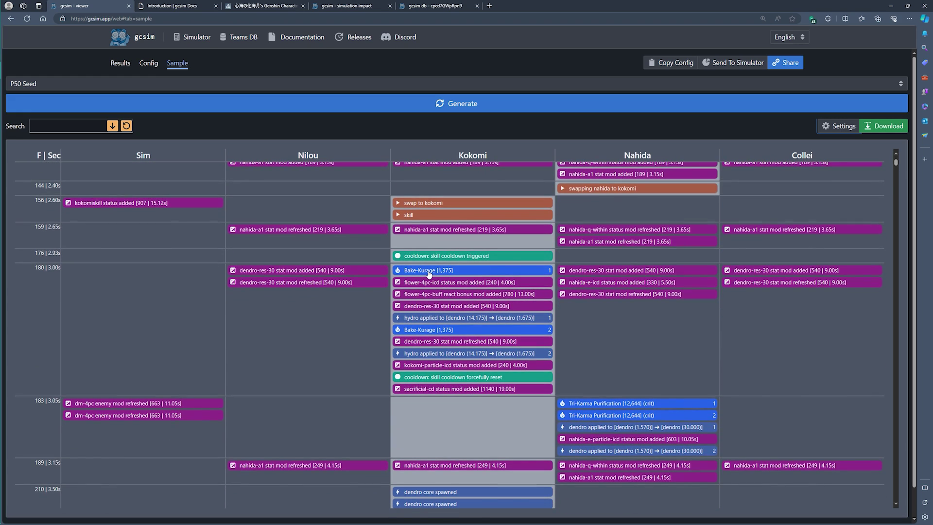
pyautogui.click(490, 273)
pyautogui.click(622, 276)
# - Read further through the log to about seven seconds, past bloom hits up to 23,965
pyautogui.scroll(-4, 466, 313)
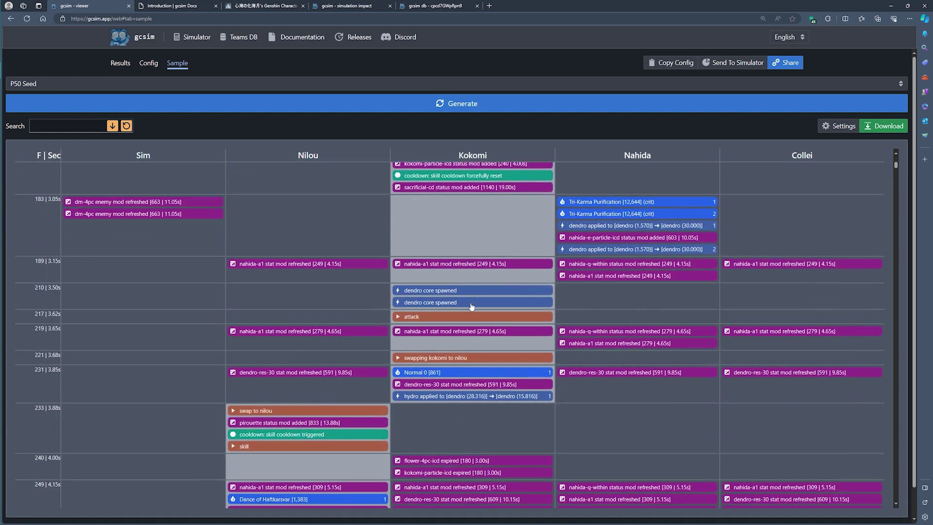
pyautogui.scroll(-5, 470, 303)
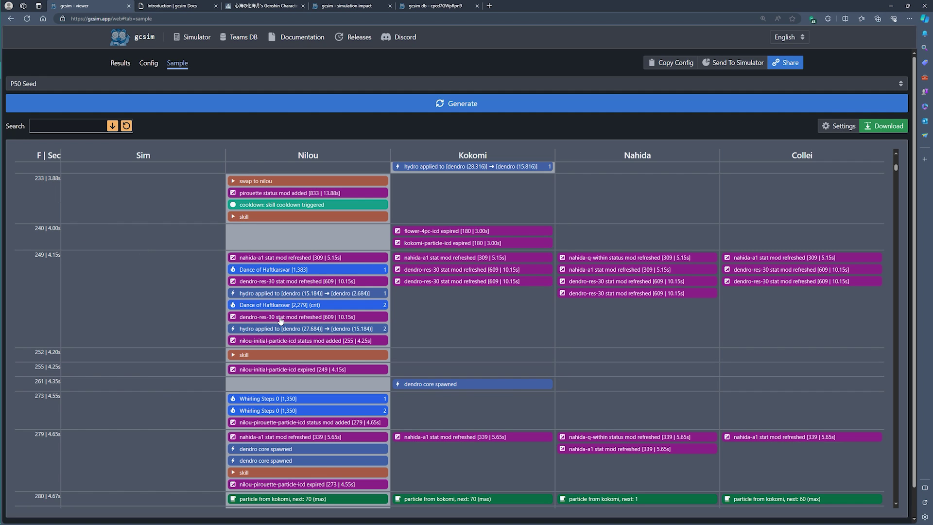
pyautogui.scroll(-2, 327, 333)
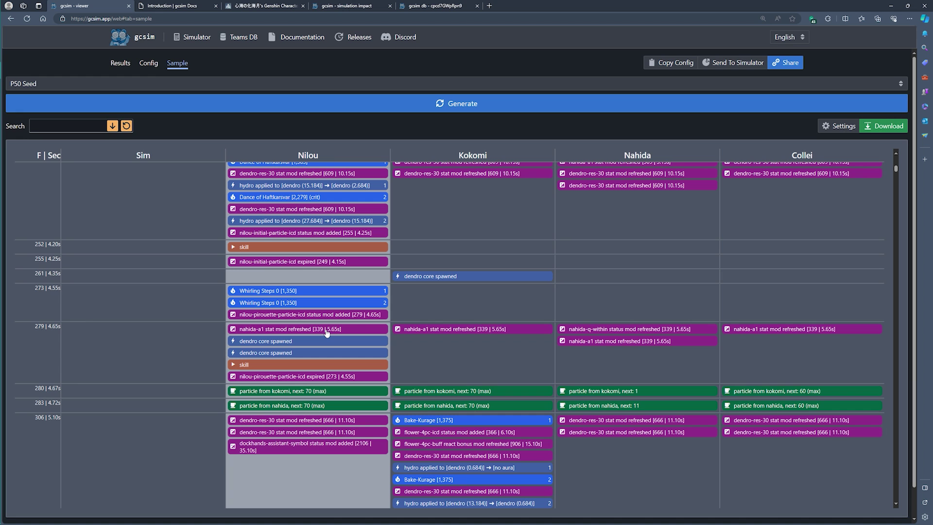
pyautogui.scroll(4, 425, 316)
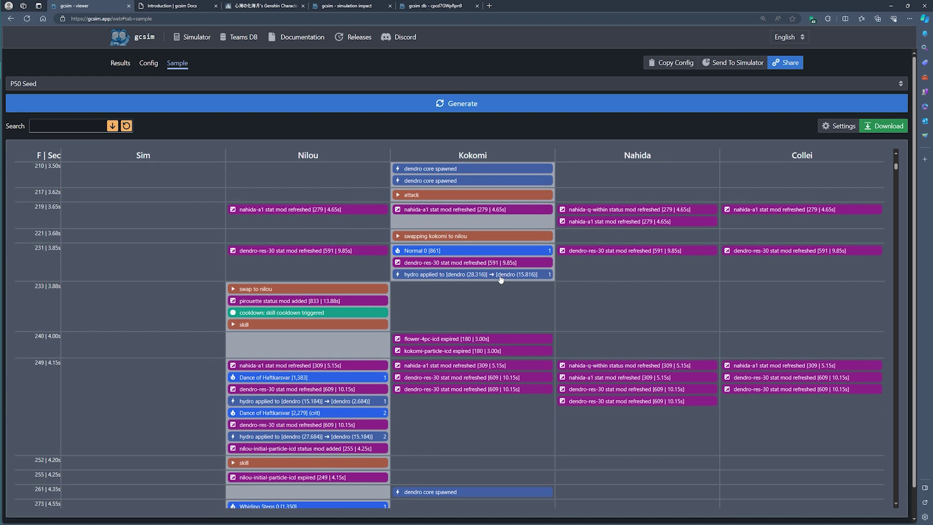
pyautogui.scroll(-2, 496, 284)
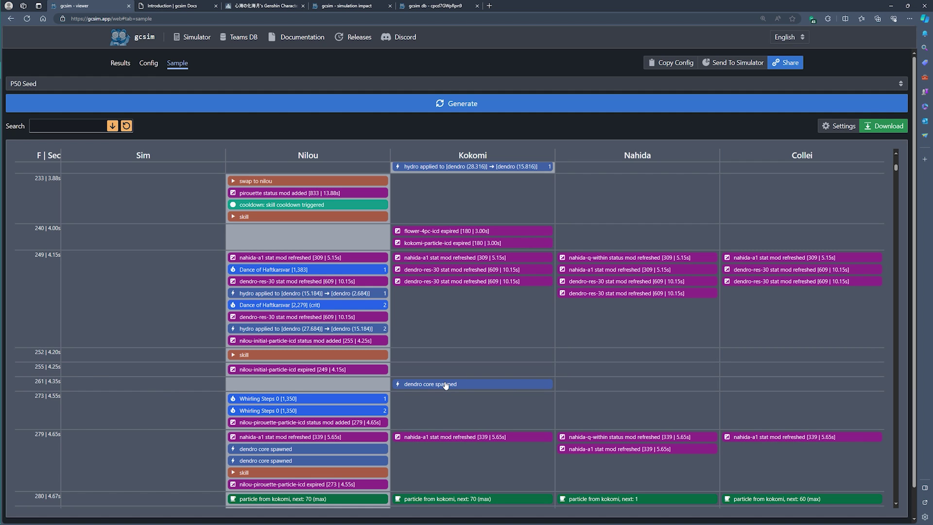
pyautogui.scroll(-3, 445, 385)
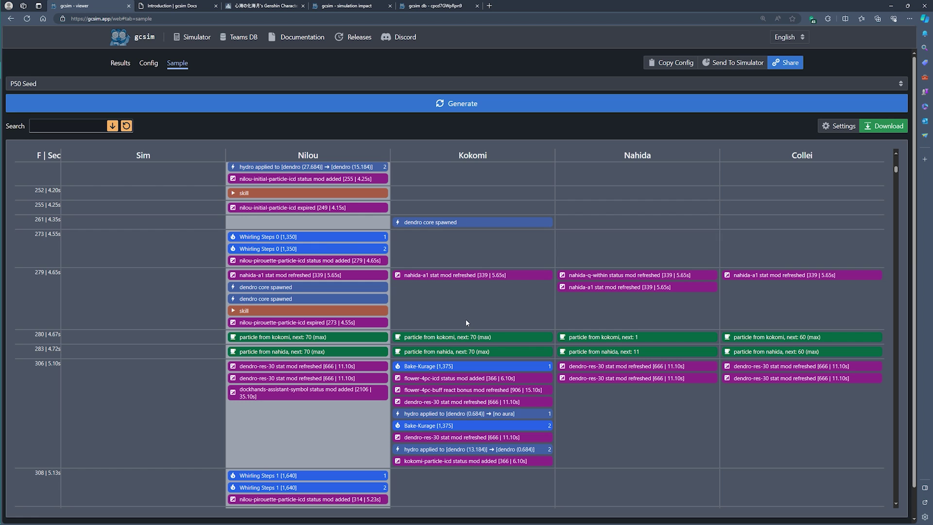
pyautogui.scroll(-6, 465, 323)
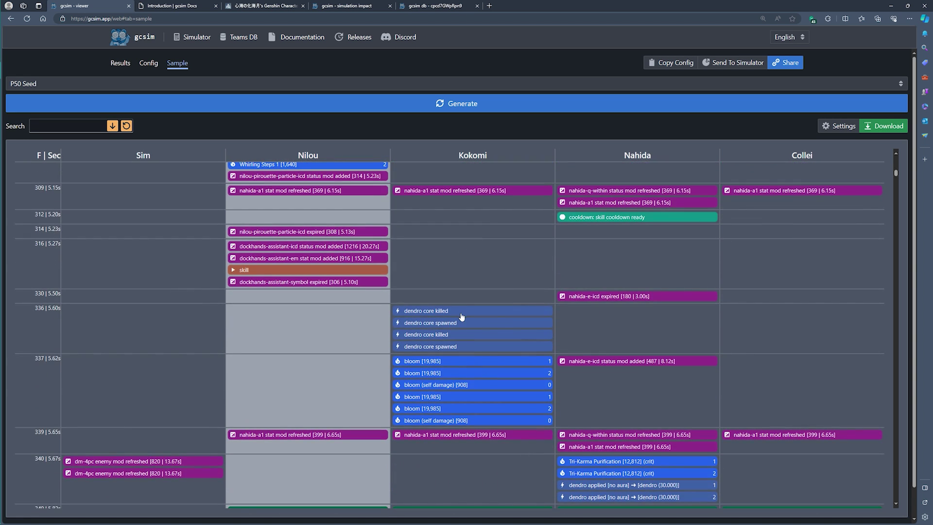
pyautogui.scroll(-5, 461, 314)
pyautogui.scroll(-3, 455, 311)
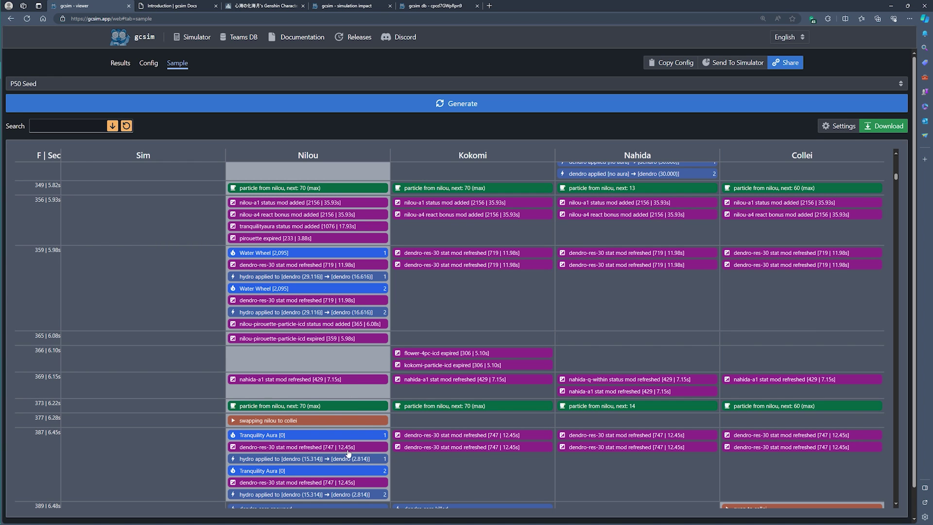
pyautogui.scroll(-9, 486, 359)
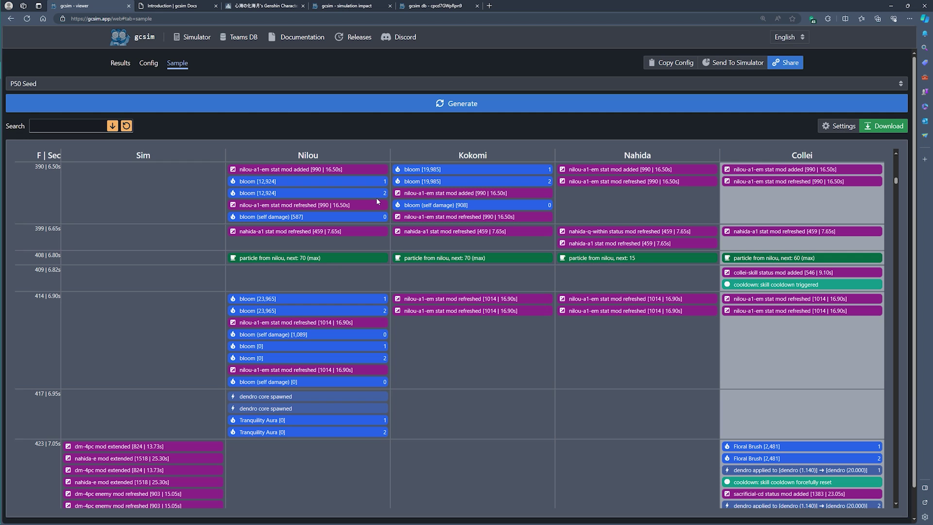
# - From the Results tab, generate a shareable link, then dismiss the Create a shareable link dialog
pyautogui.click(127, 65)
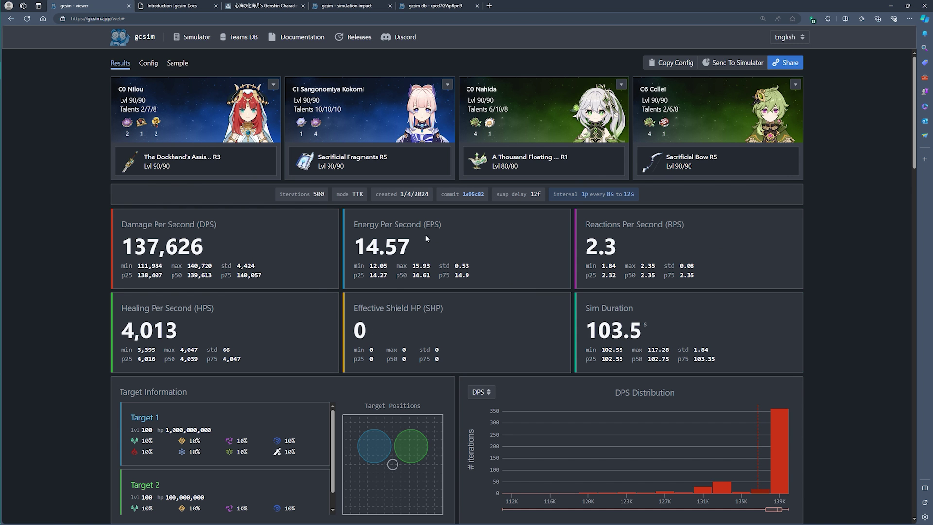
pyautogui.click(784, 65)
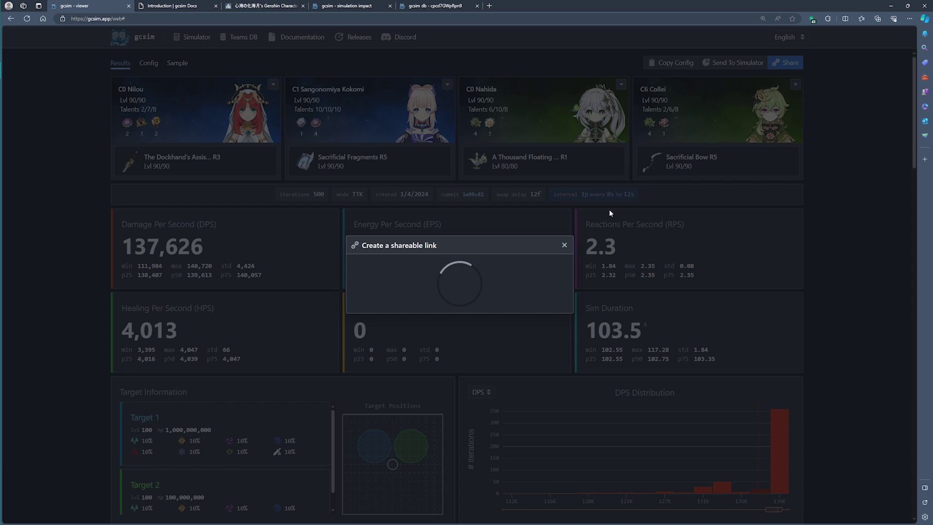
pyautogui.click(564, 245)
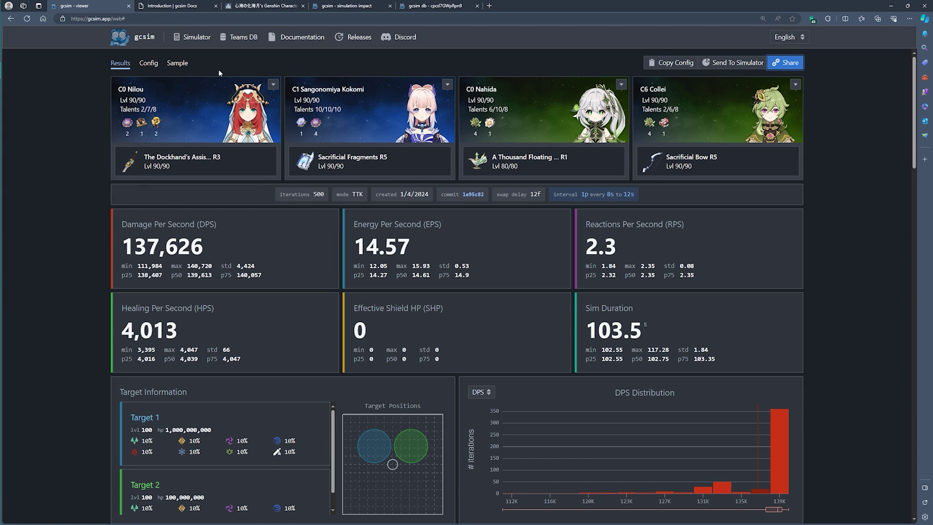
# - Open Teams DB, listing 25 shared simulations, then switch back to the gcsim viewer tab
pyautogui.click(238, 39)
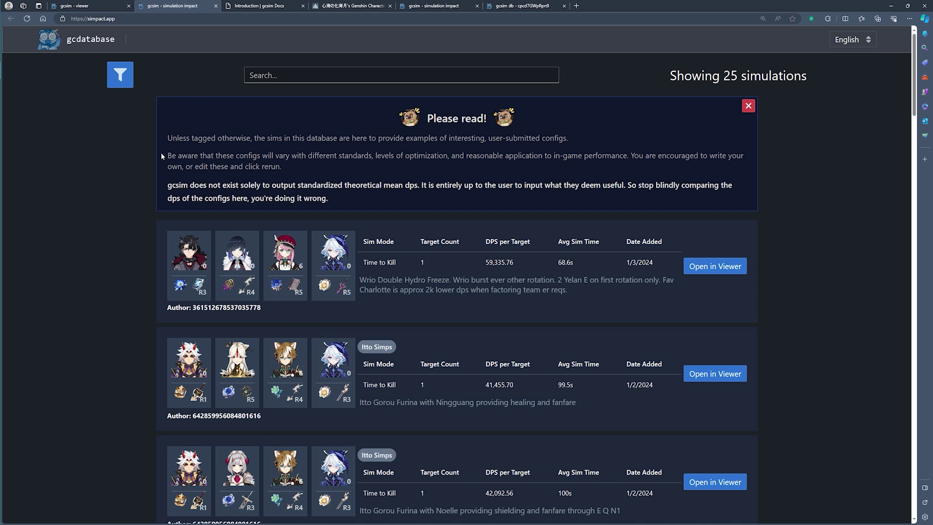
pyautogui.click(99, 4)
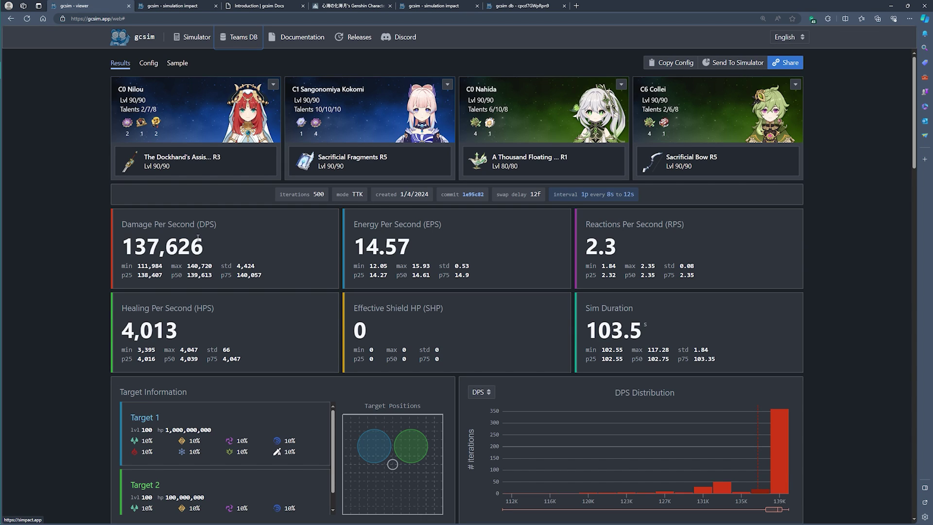